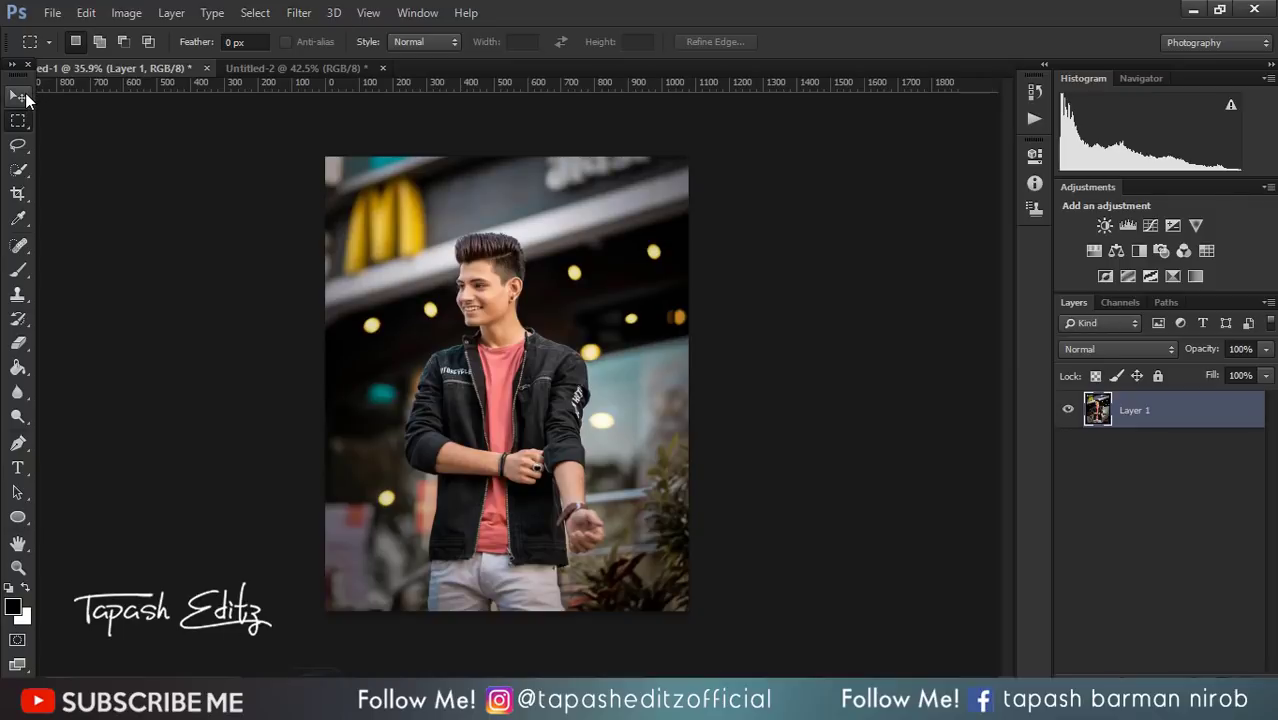
# - Launch the Camera Raw Filter on the street portrait layer with the Move tool active
pyautogui.click(25, 97)
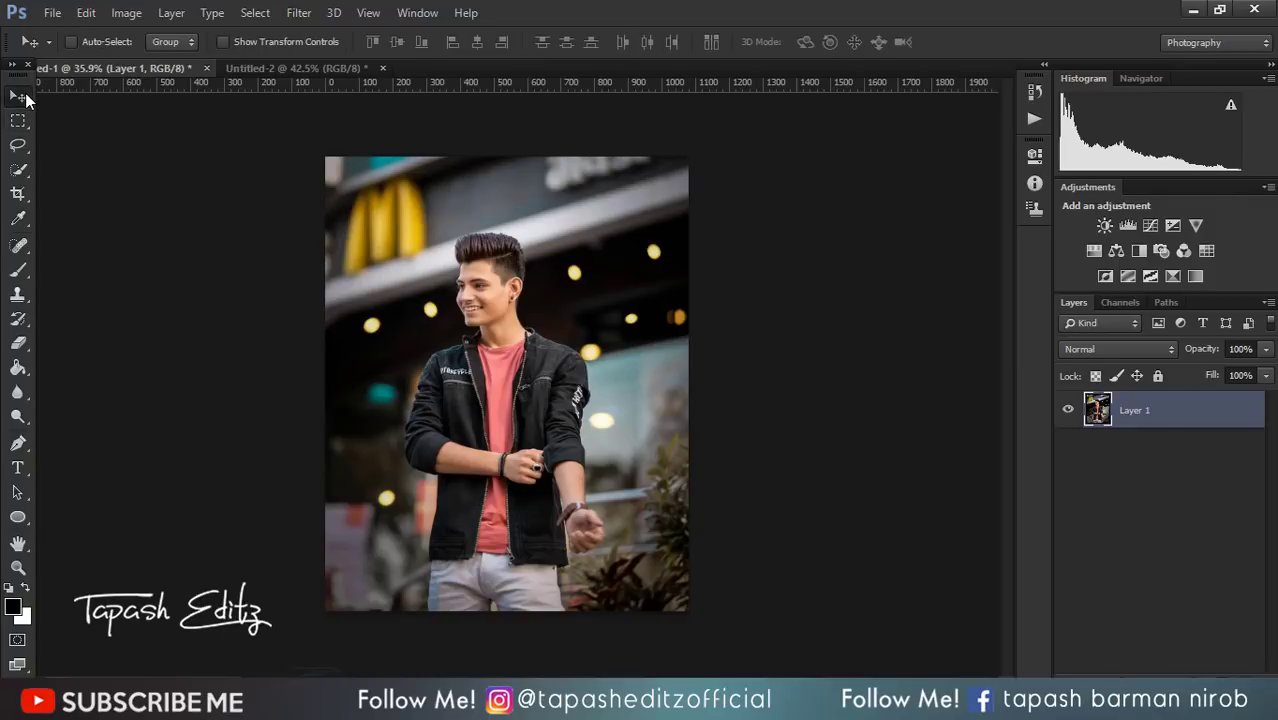
pyautogui.click(300, 13)
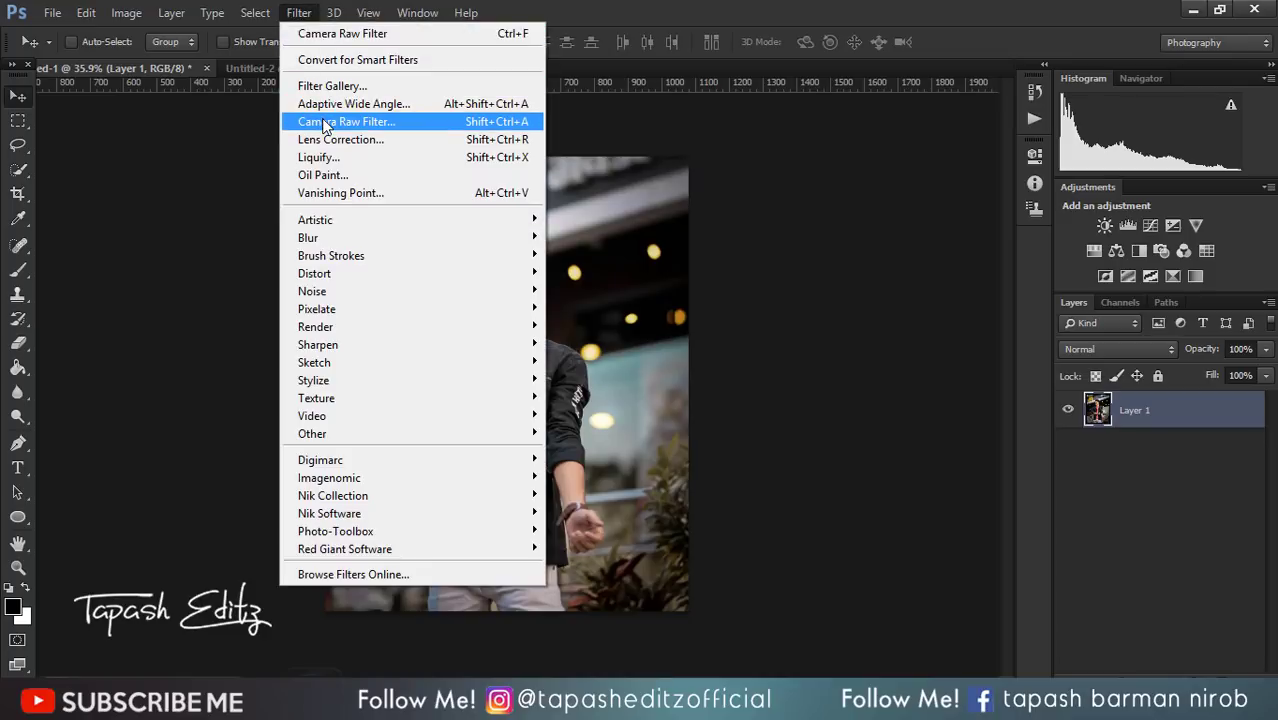
pyautogui.click(323, 122)
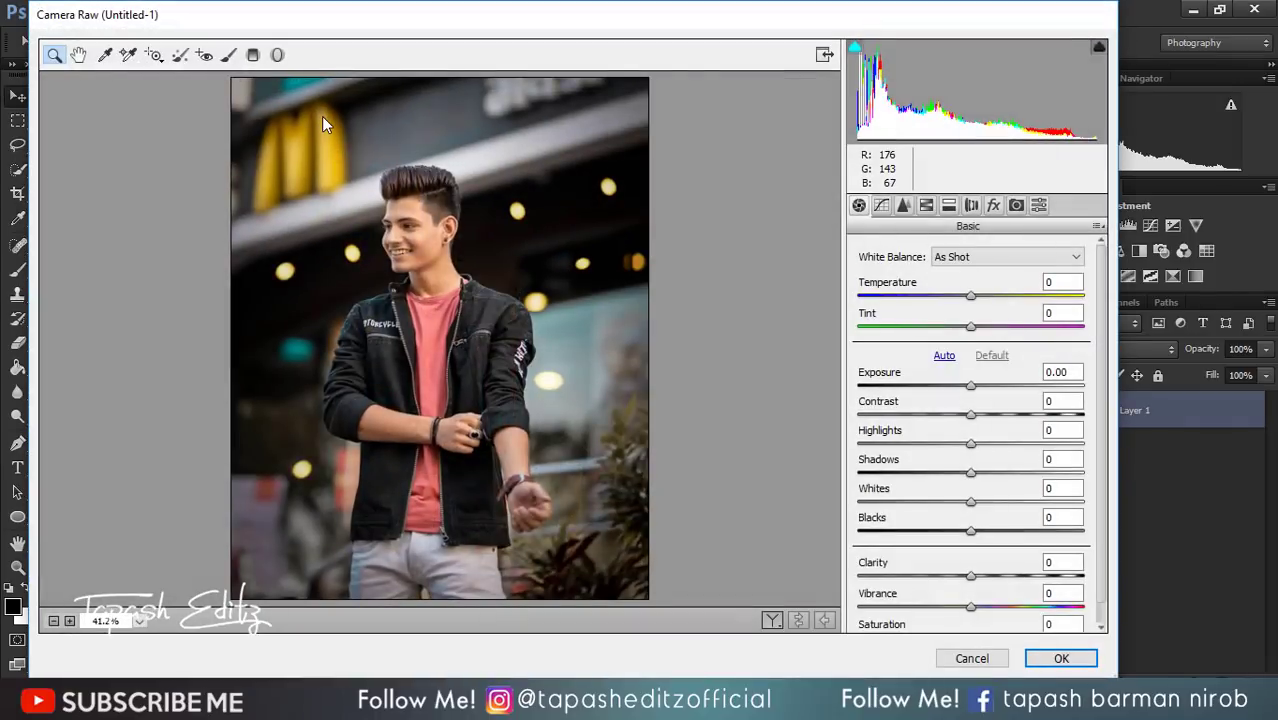
# - Set the Camera Raw white balance to Temperature -16 and Tint +7
pyautogui.click(984, 292)
pyautogui.press('BackSpace')
pyautogui.write('-1')
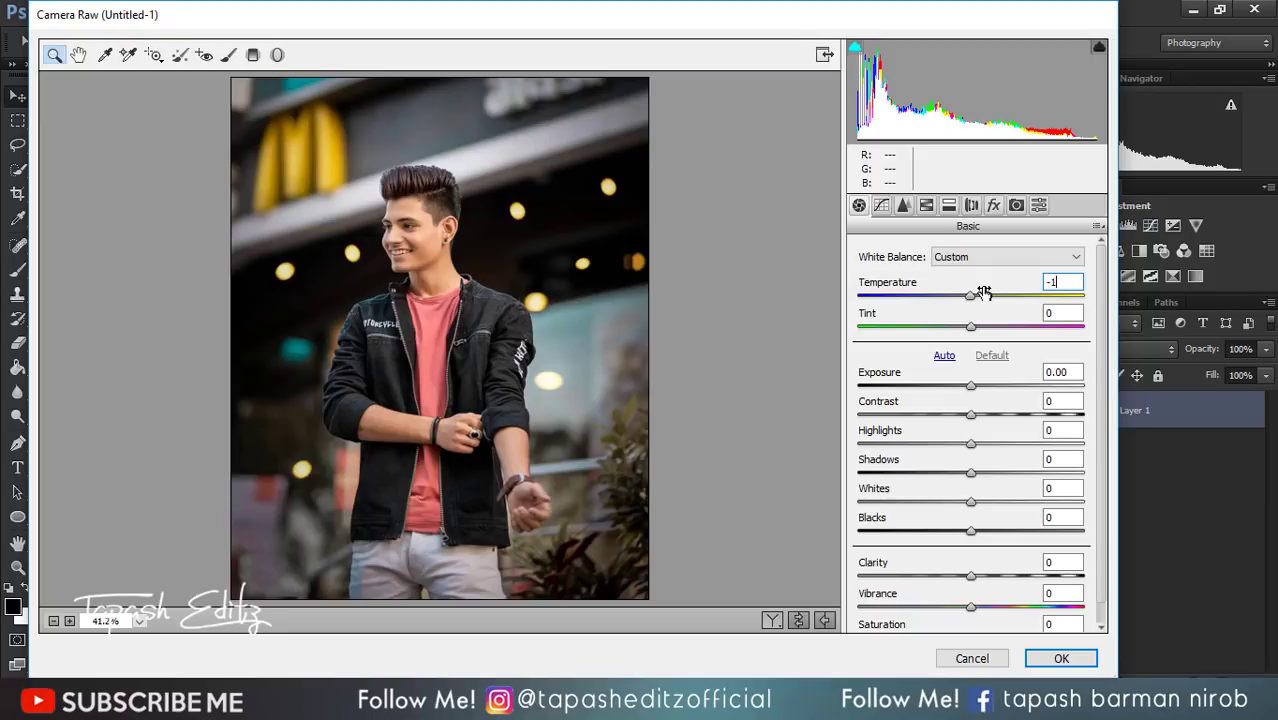
pyautogui.write('6')
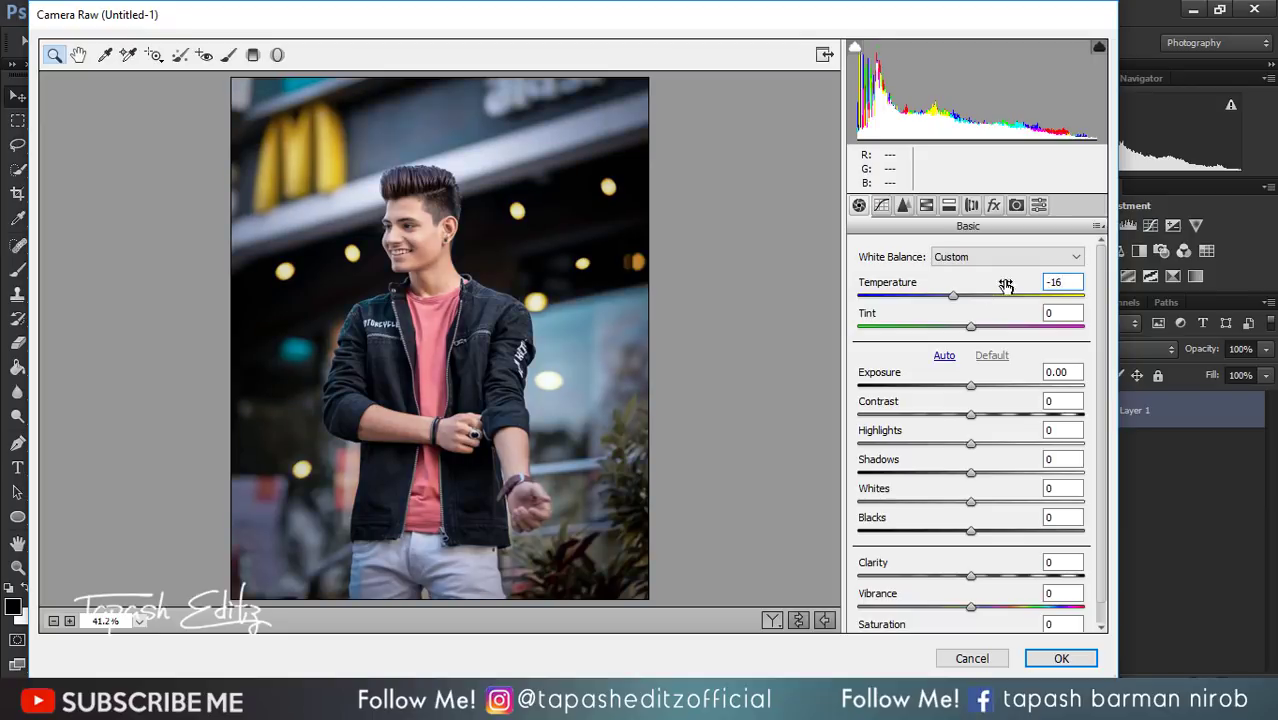
pyautogui.click(1052, 313)
pyautogui.write('7')
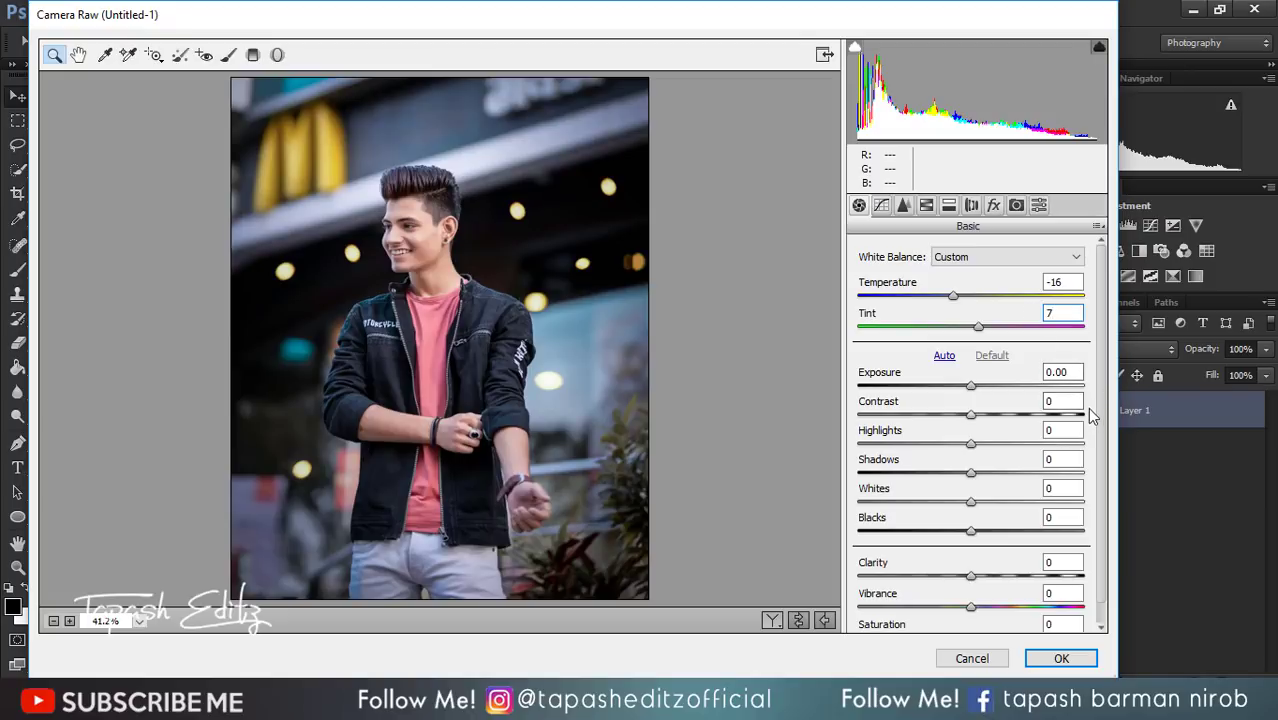
pyautogui.click(1062, 401)
# - Set Contrast +18, Highlights +19 and Shadows -32 in the Basic panel
pyautogui.write('1')
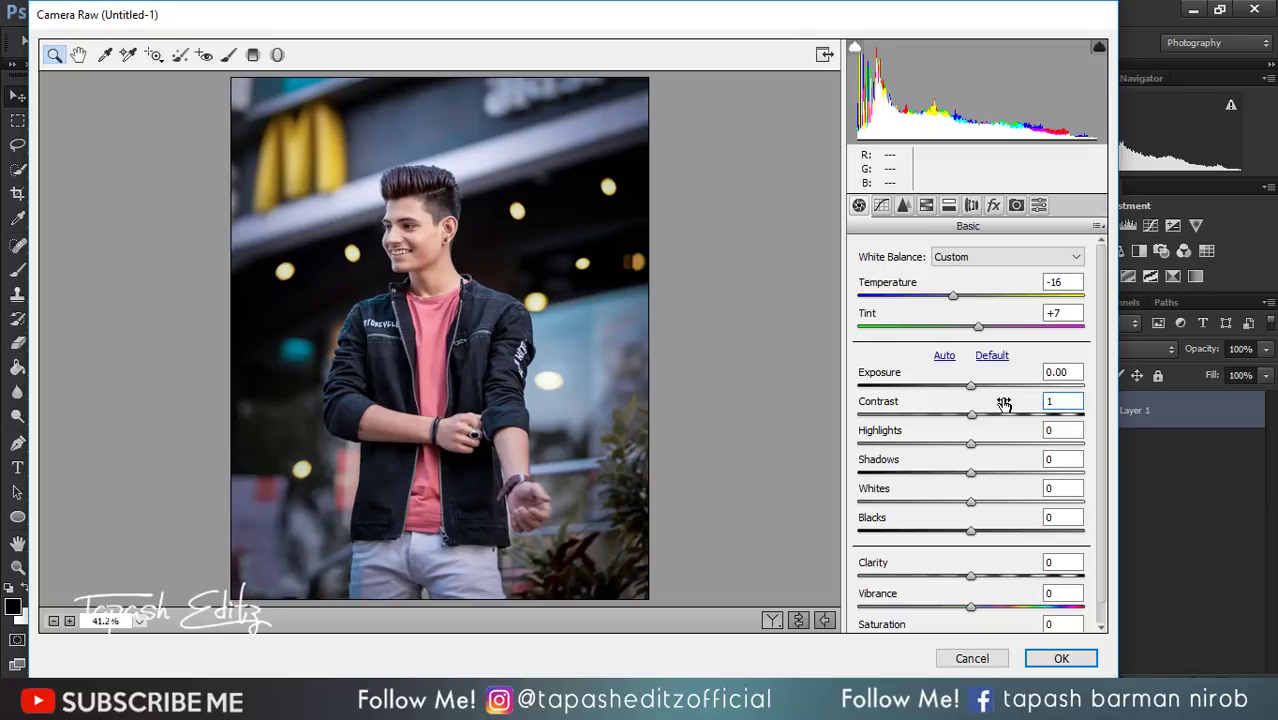
pyautogui.write('8')
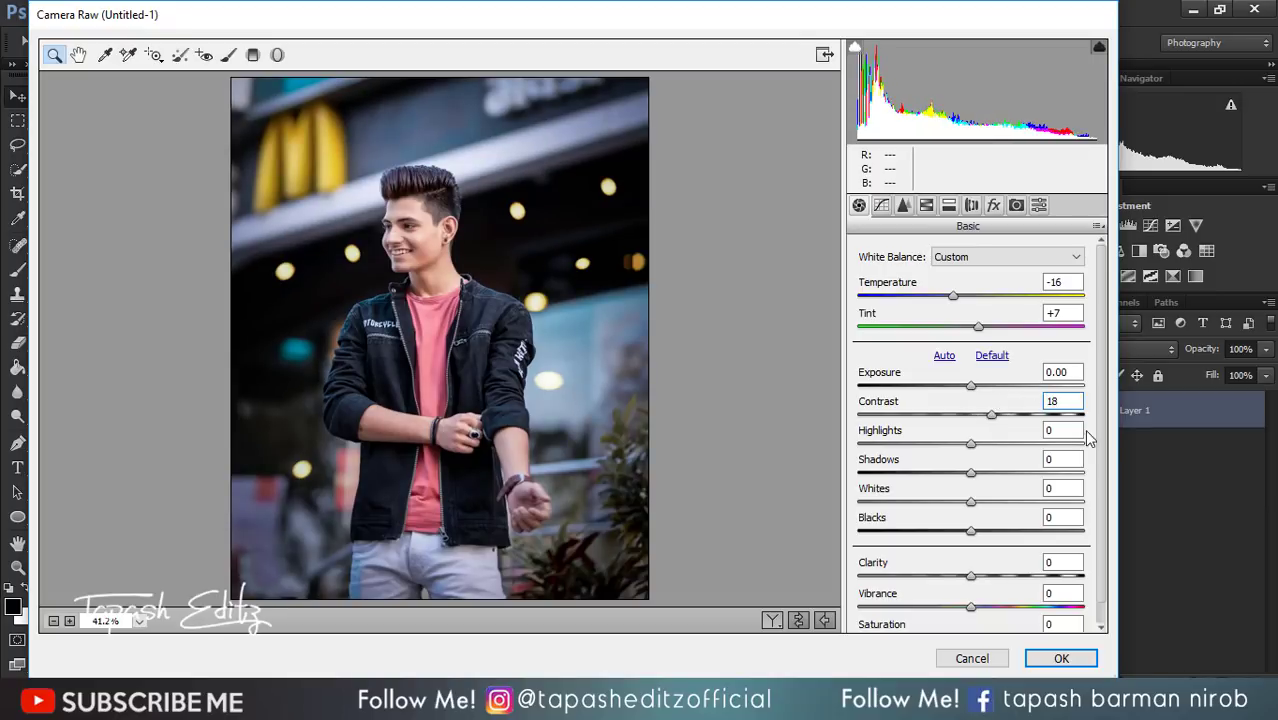
pyautogui.click(1068, 430)
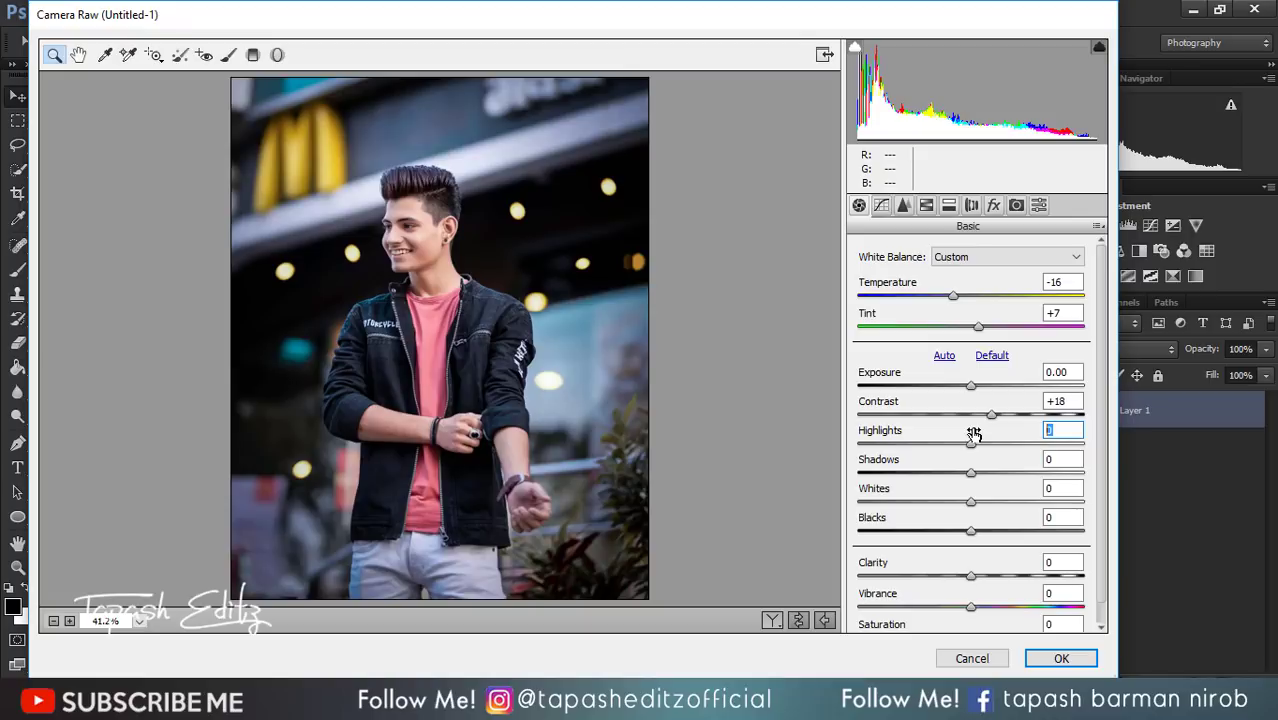
pyautogui.write('1')
pyautogui.write('9')
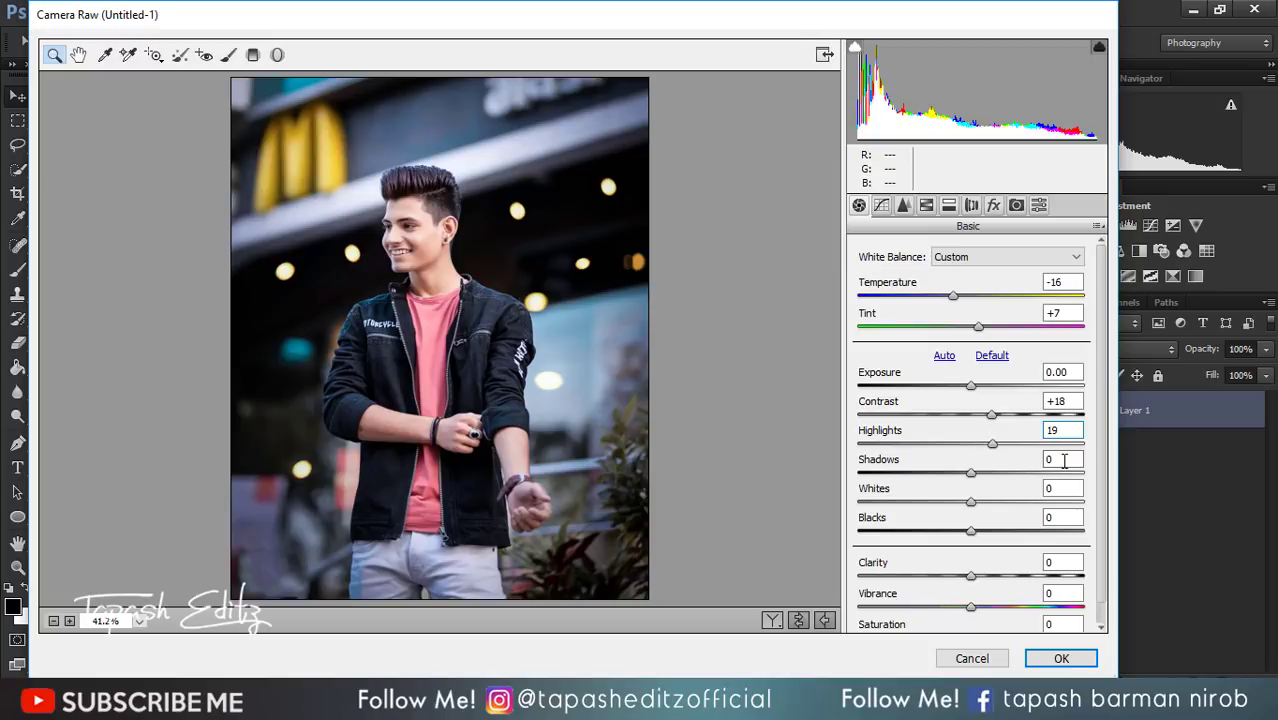
pyautogui.click(1064, 460)
pyautogui.write('-')
pyautogui.write('32')
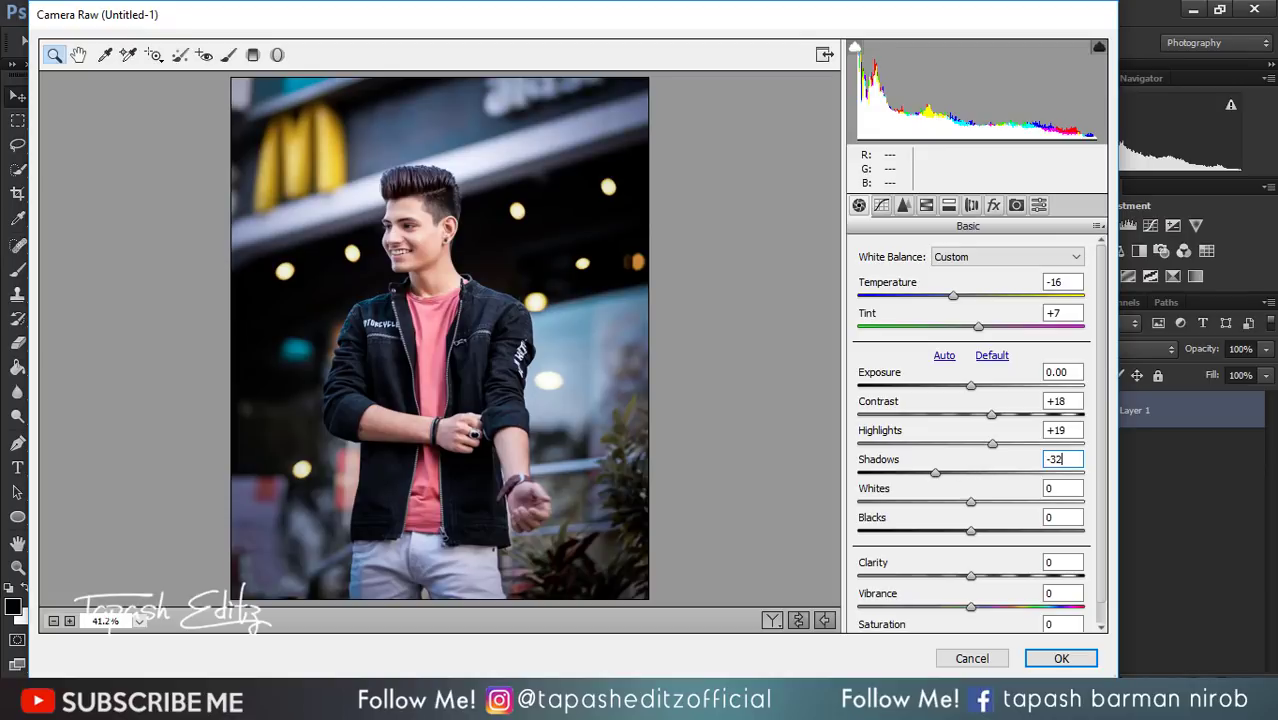
pyautogui.press('Return')
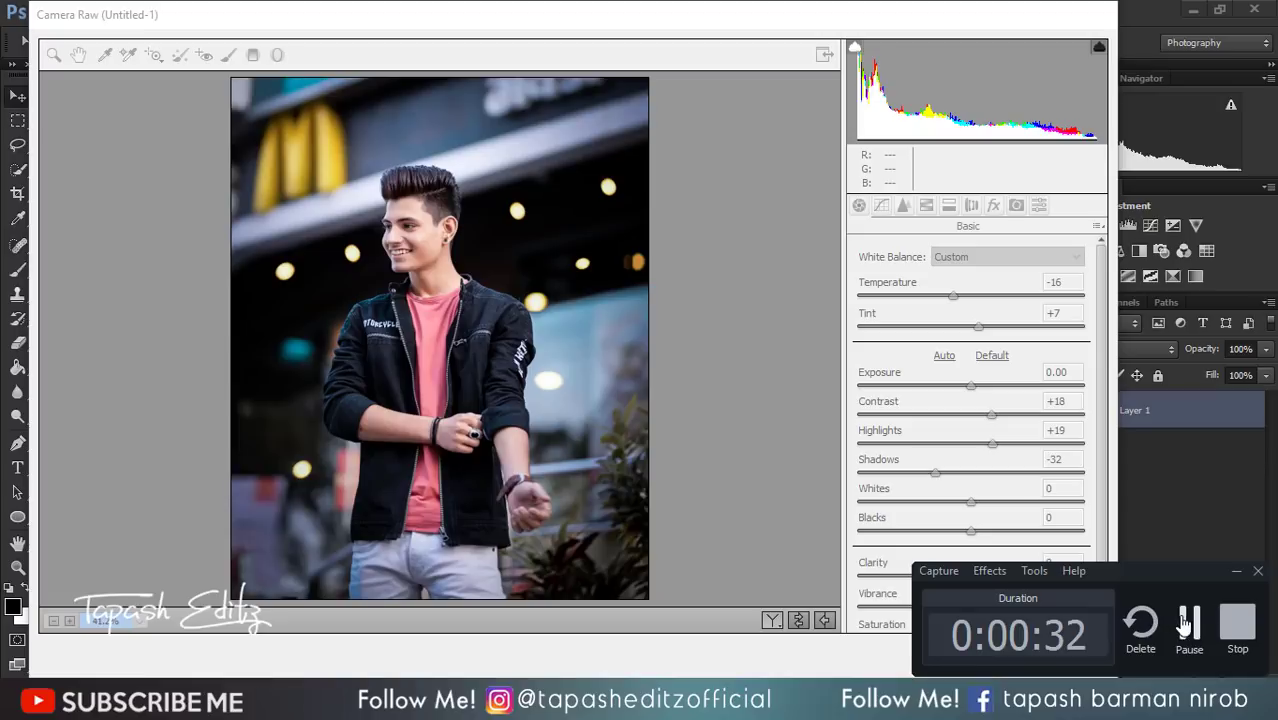
# - Set Blacks to -63 and Clarity to -16
pyautogui.click(1056, 517)
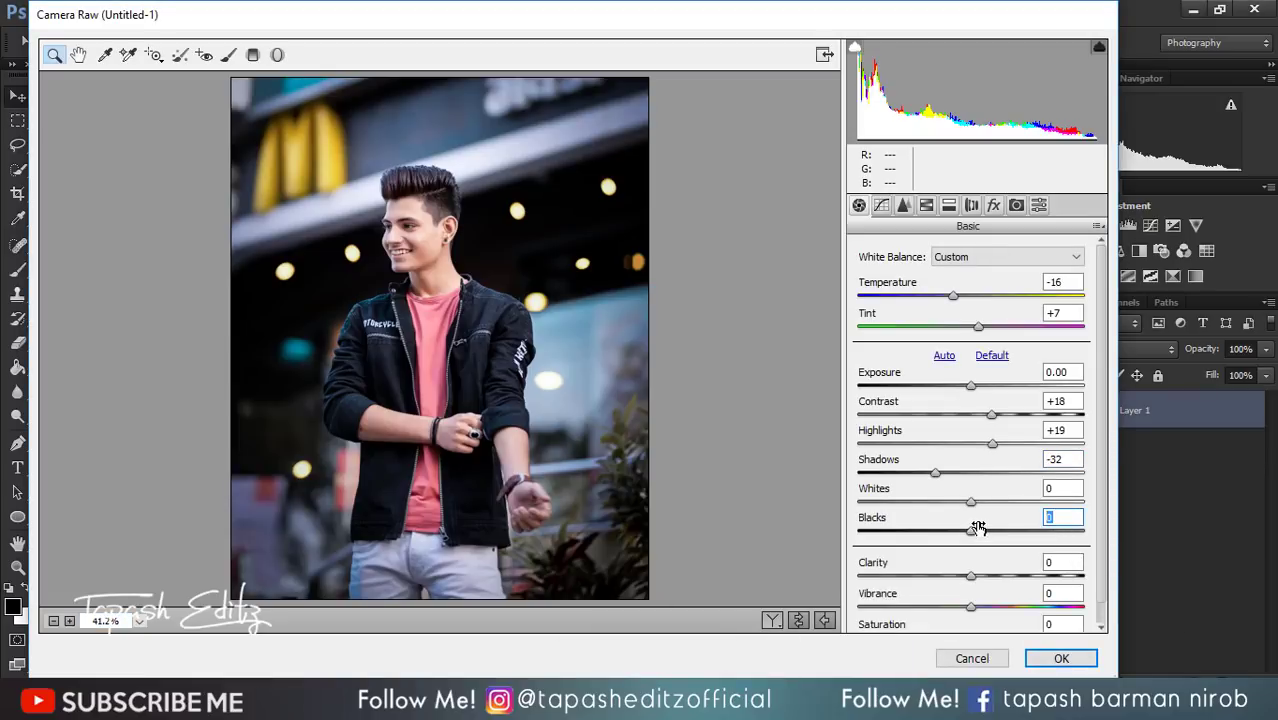
pyautogui.write('-6')
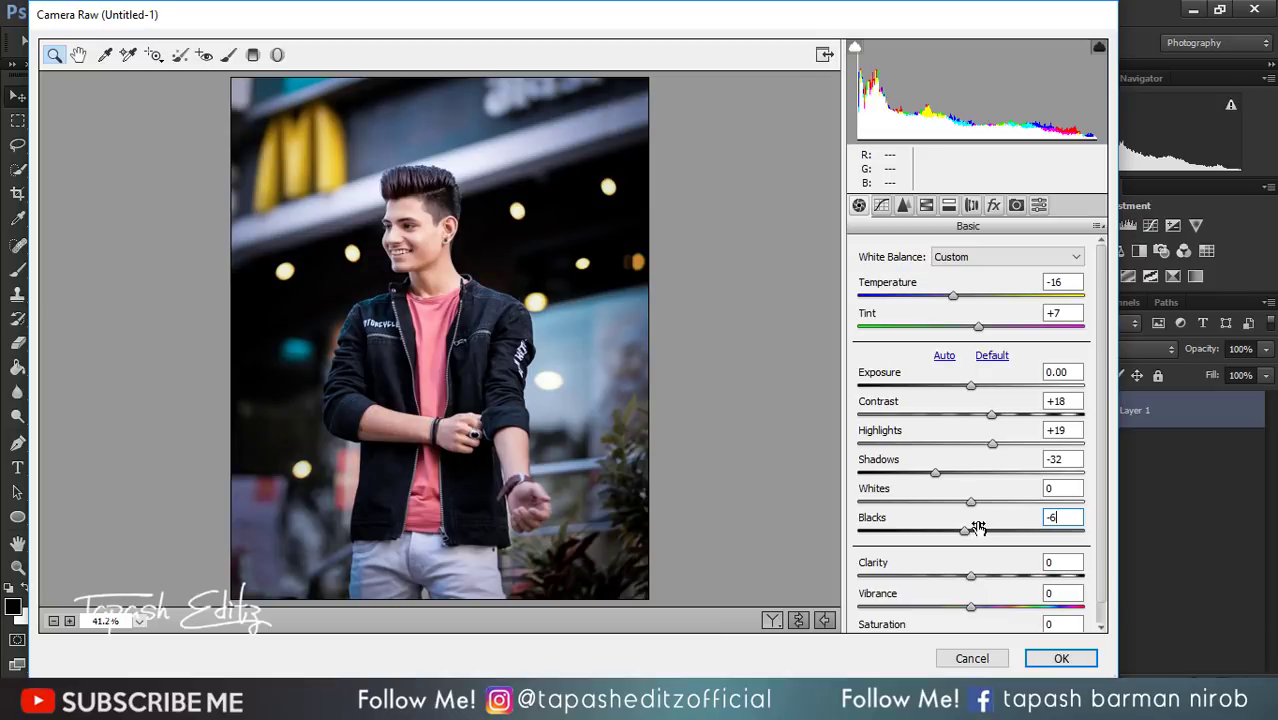
pyautogui.write('3')
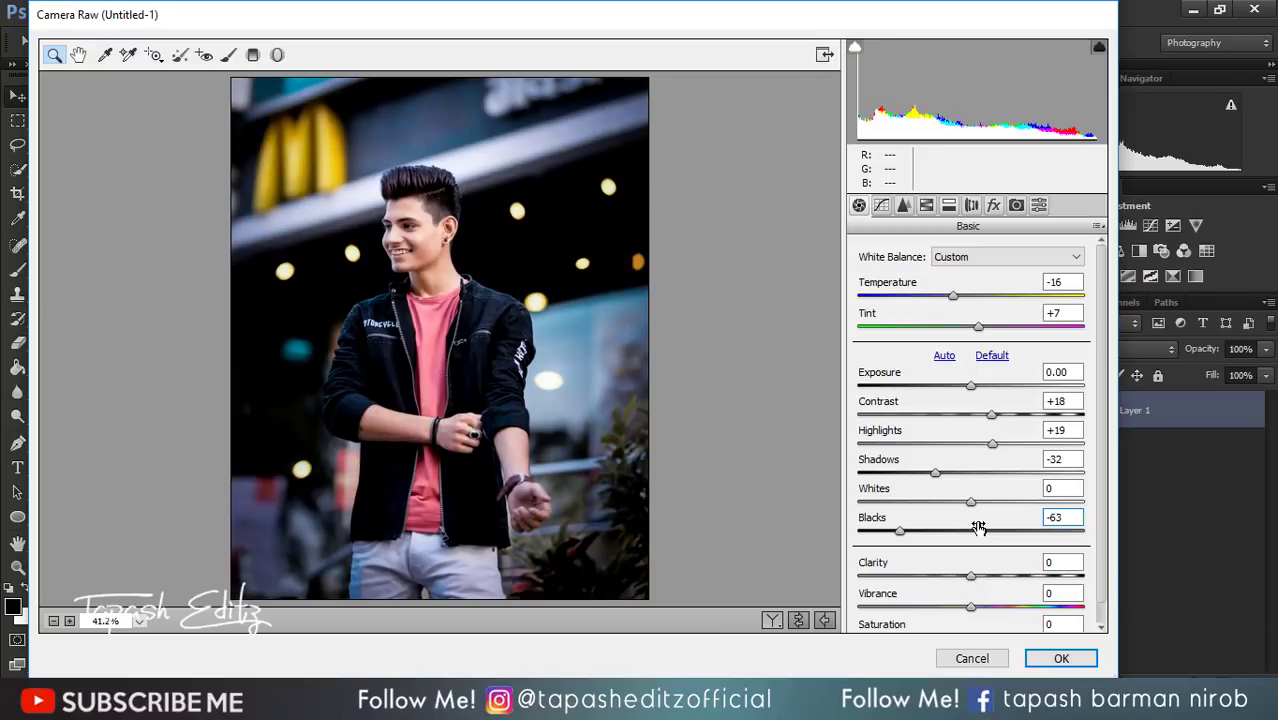
pyautogui.click(1070, 563)
pyautogui.write('-1')
pyautogui.write('6')
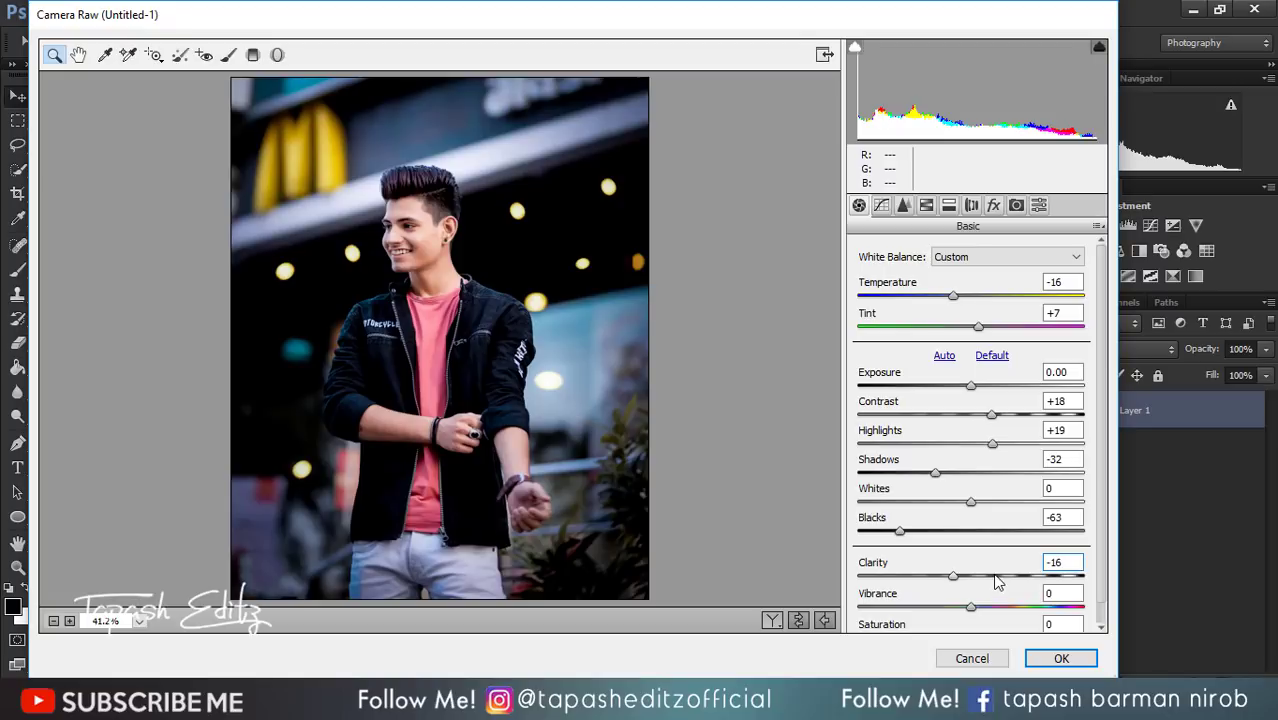
# - Boost Vibrance to +100 and lower Saturation to -27
pyautogui.scroll(-1, 995, 582)
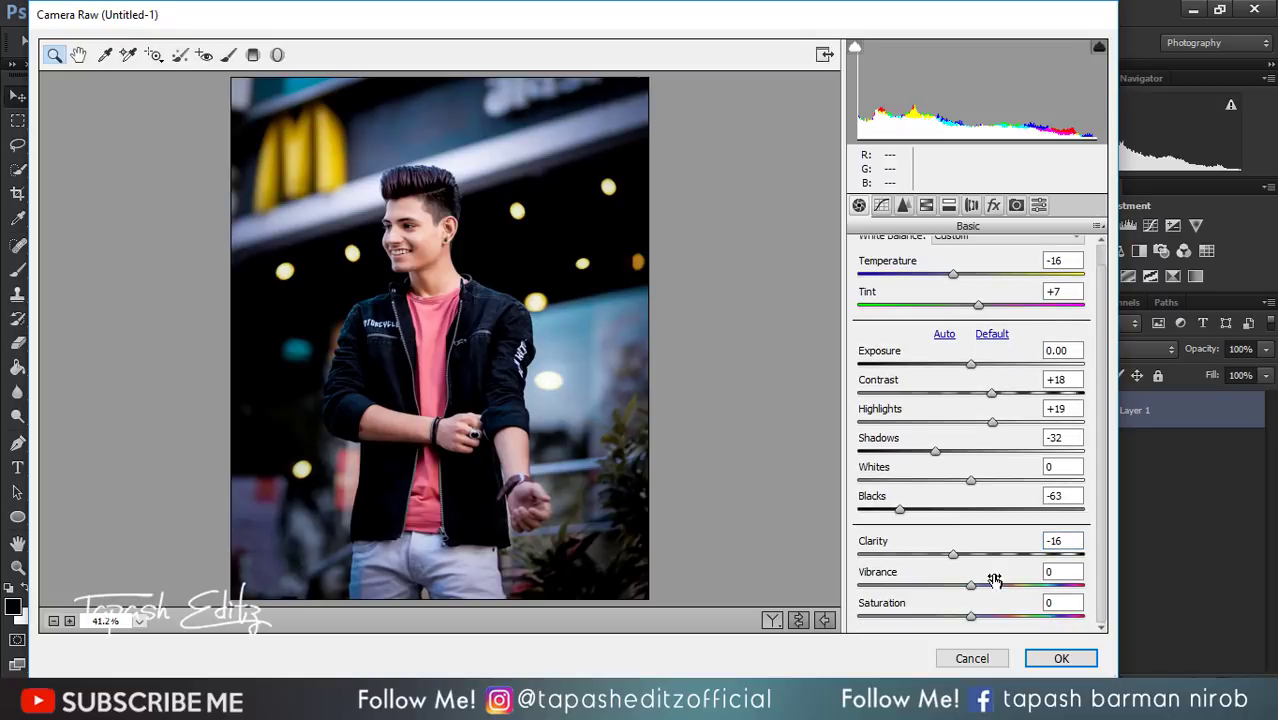
pyautogui.moveTo(972, 586); pyautogui.dragTo(1115, 587)
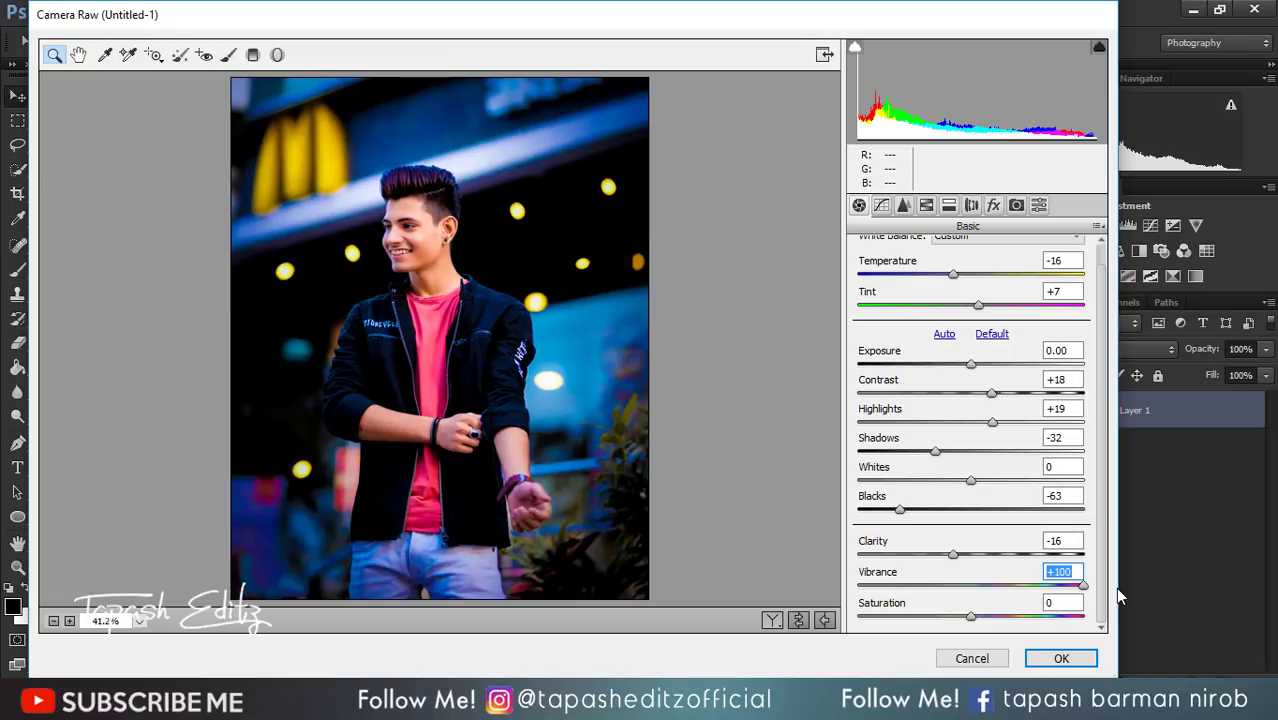
pyautogui.click(1060, 602)
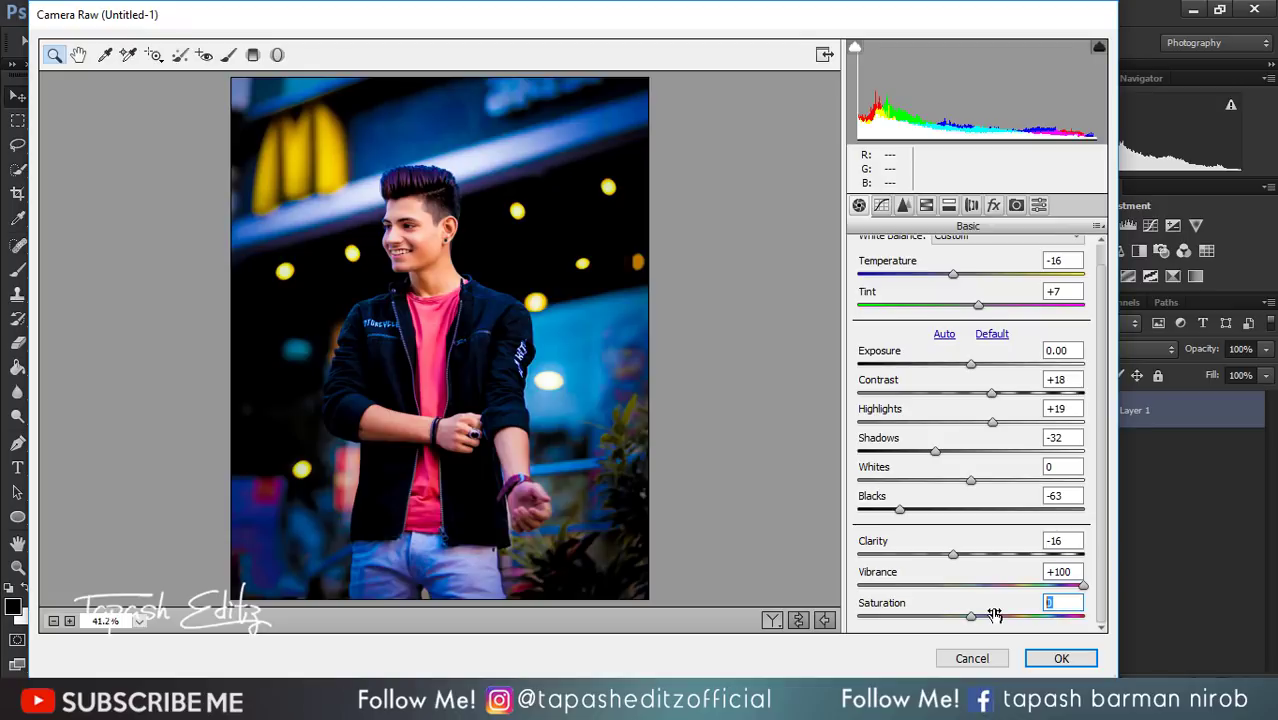
pyautogui.write('-2')
pyautogui.write('7')
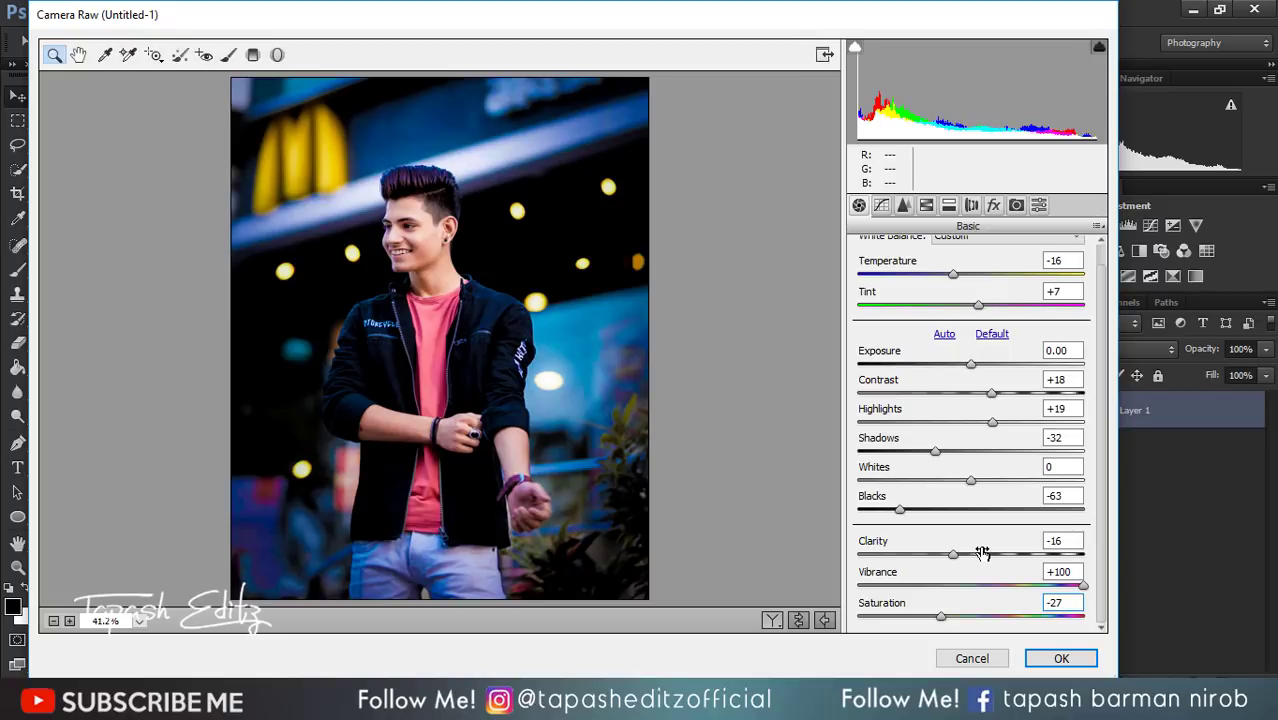
pyautogui.click(881, 206)
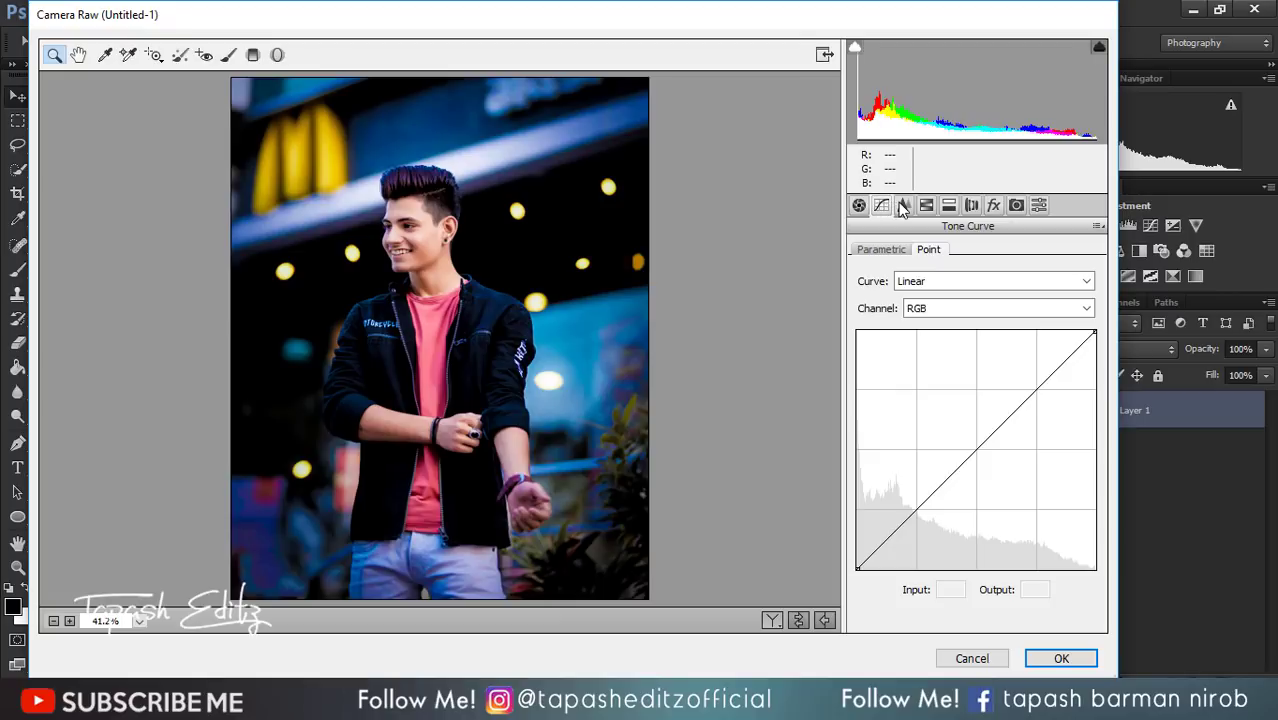
# - In the HSL Hue settings, shift the Reds hue to +43
pyautogui.click(903, 206)
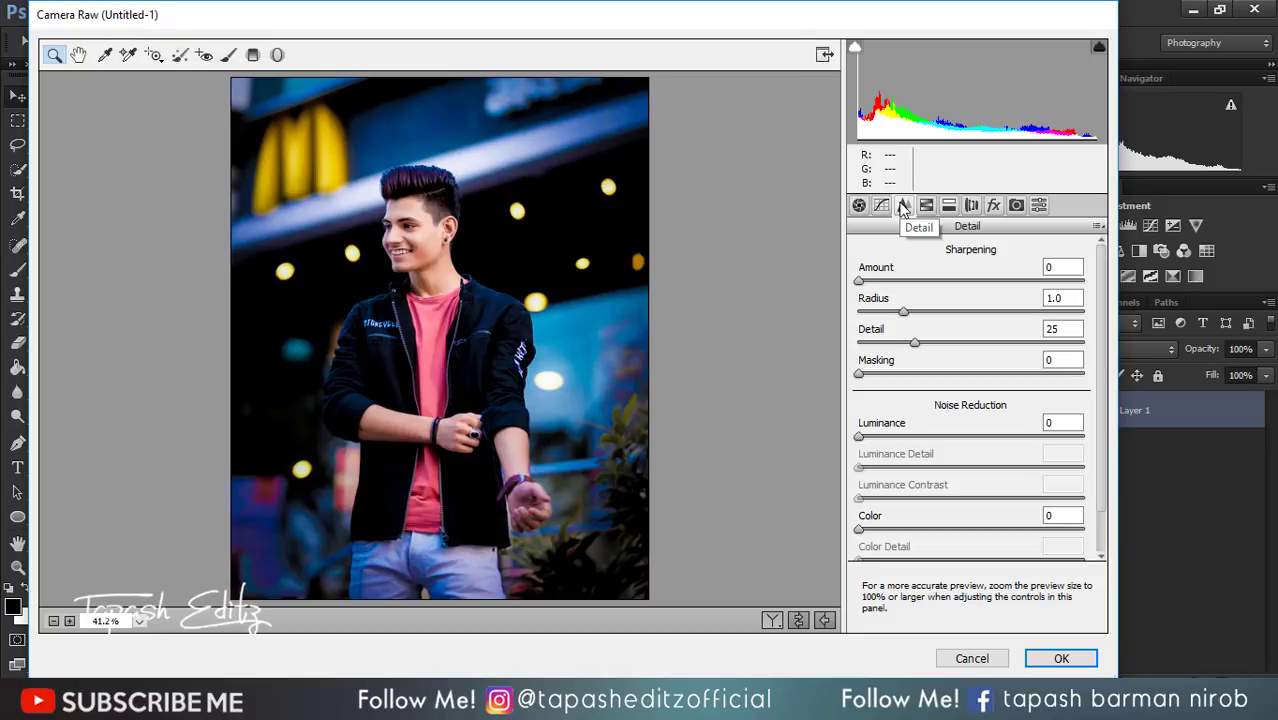
pyautogui.click(927, 206)
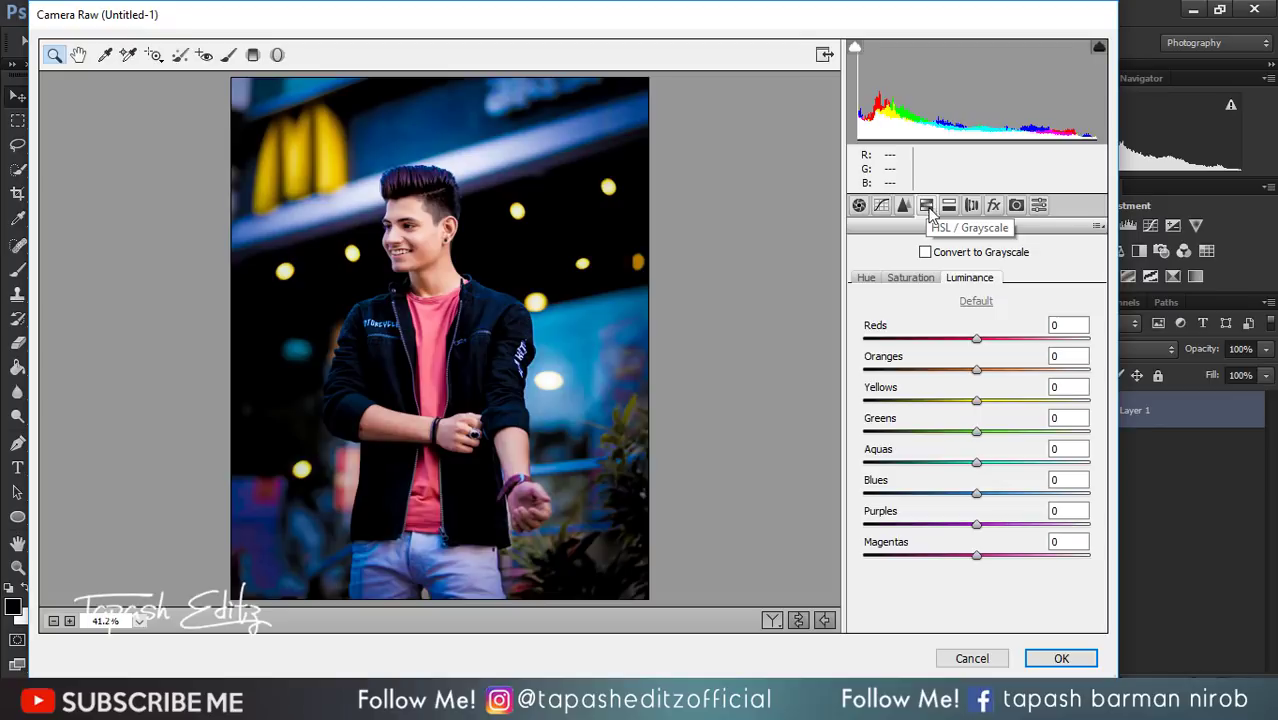
pyautogui.click(867, 281)
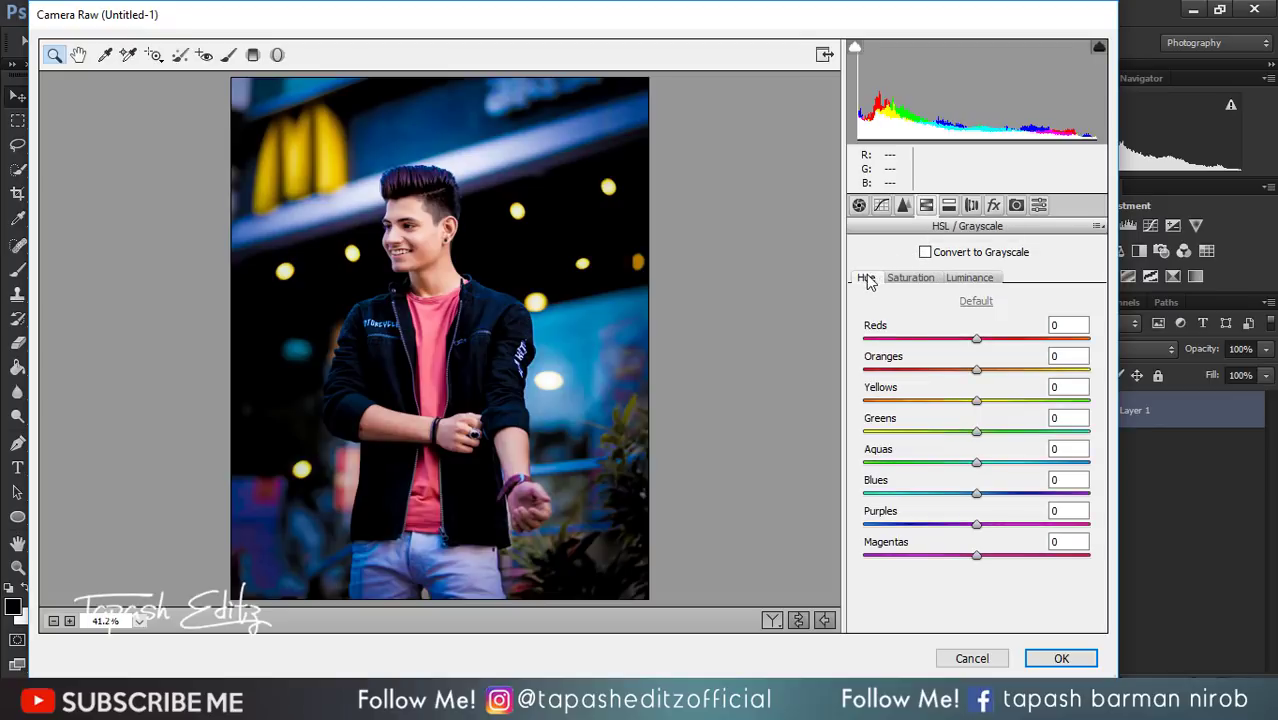
pyautogui.click(1060, 325)
pyautogui.doubleClick(1062, 325)
pyautogui.write('43')
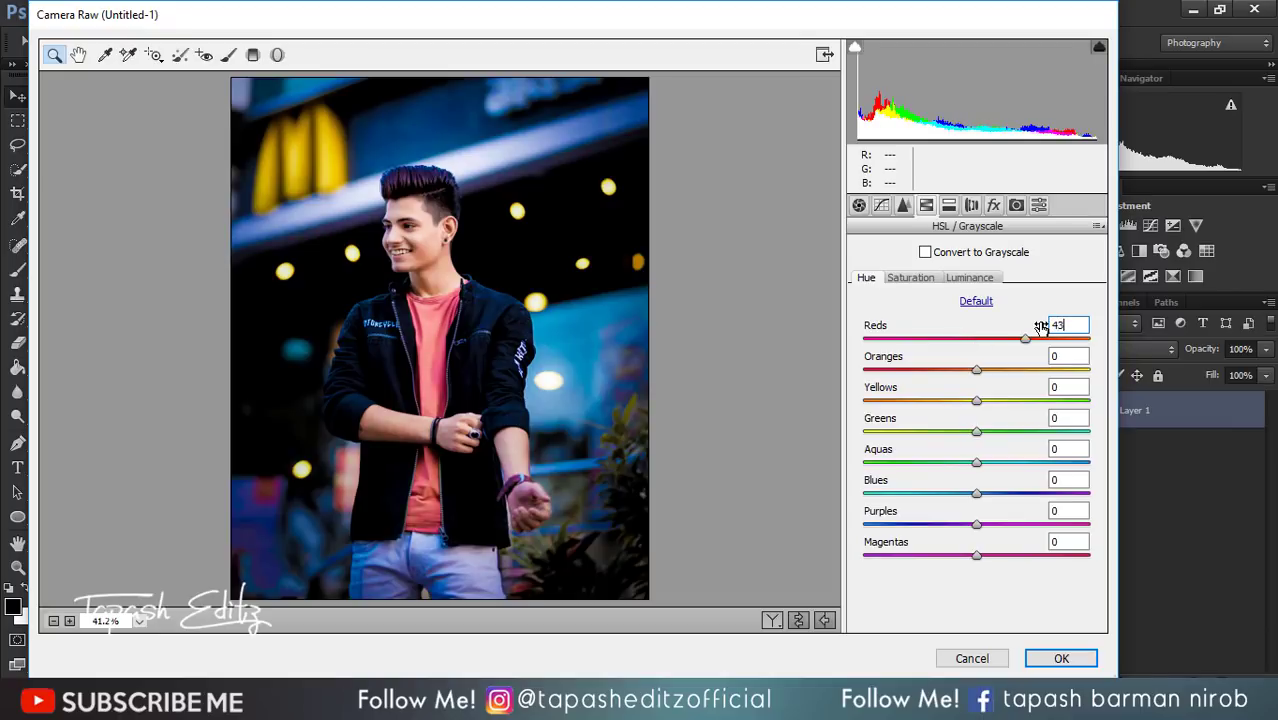
pyautogui.doubleClick(1068, 356)
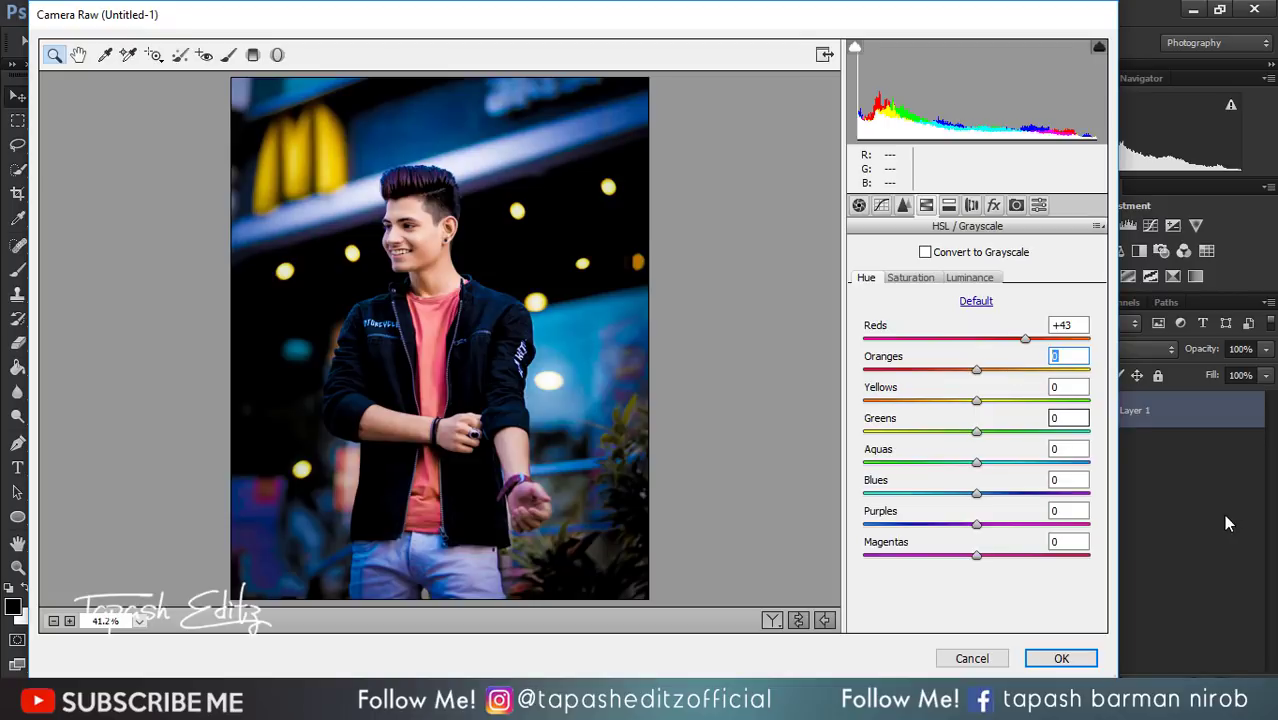
# - Set the Aquas hue to -38 and the Blues hue to -13
pyautogui.click(1070, 454)
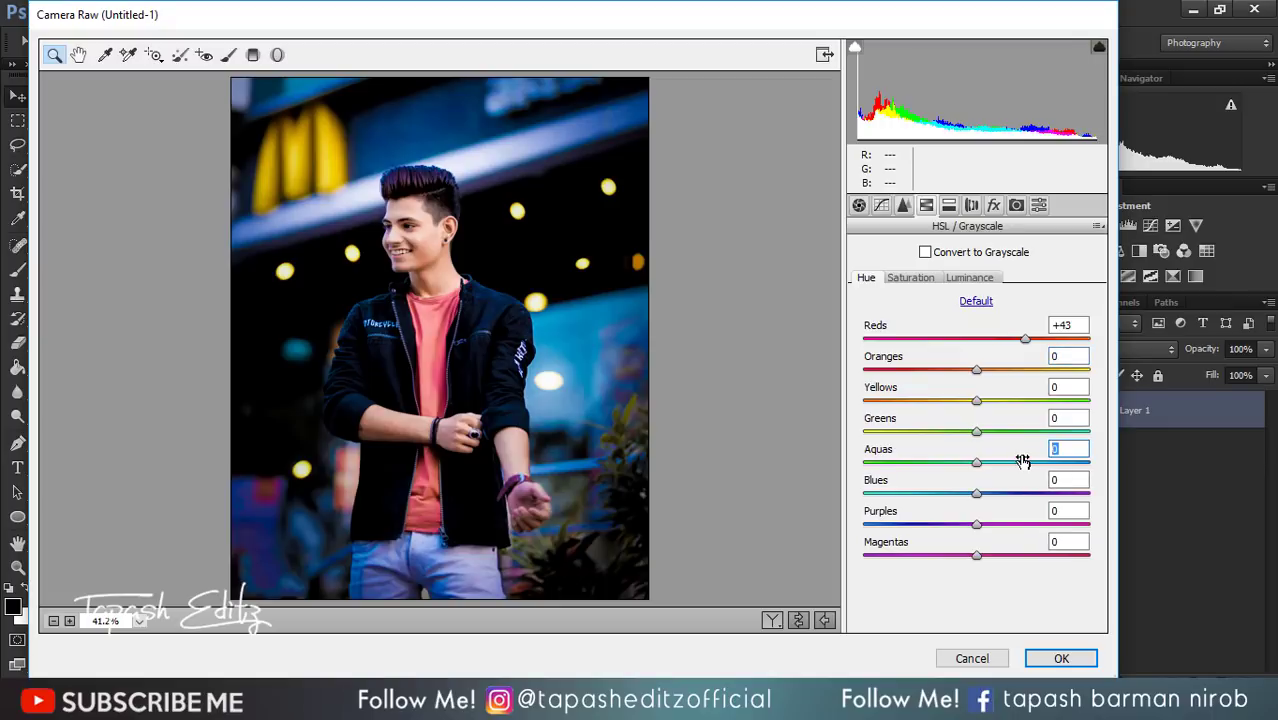
pyautogui.write('-3')
pyautogui.write('8')
pyautogui.click(1071, 480)
pyautogui.write('-')
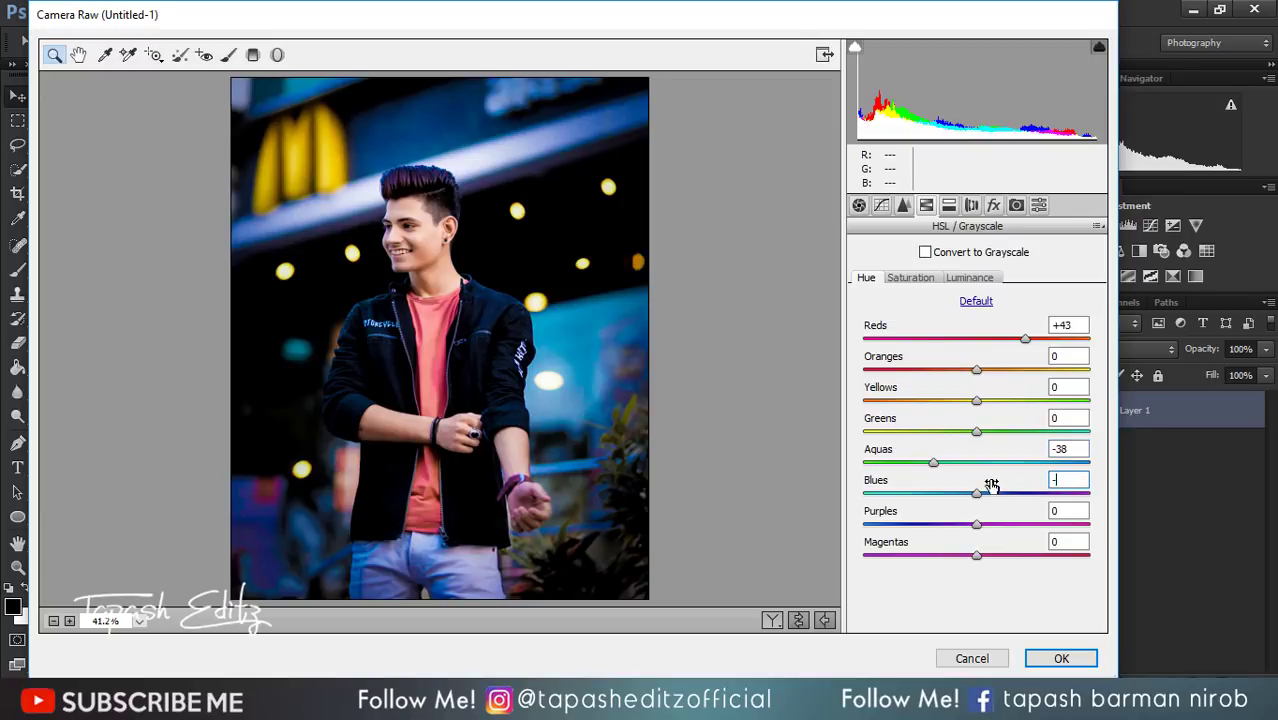
pyautogui.write('13')
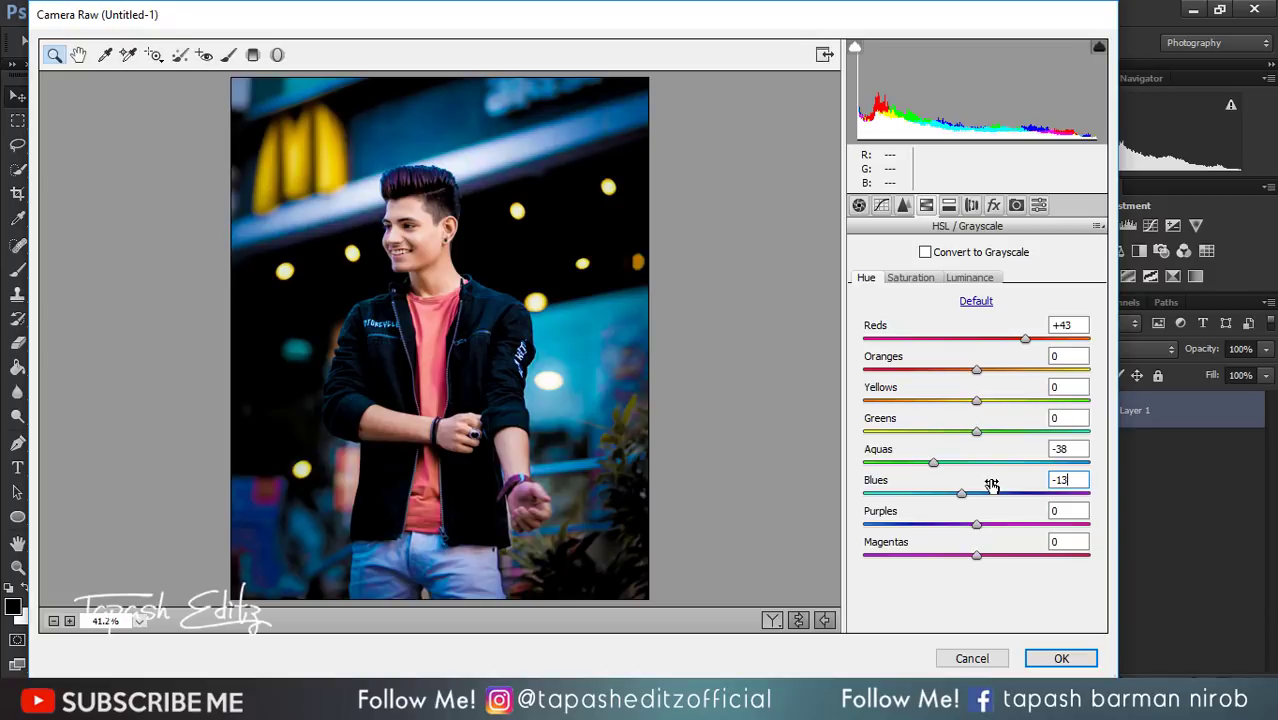
pyautogui.click(911, 278)
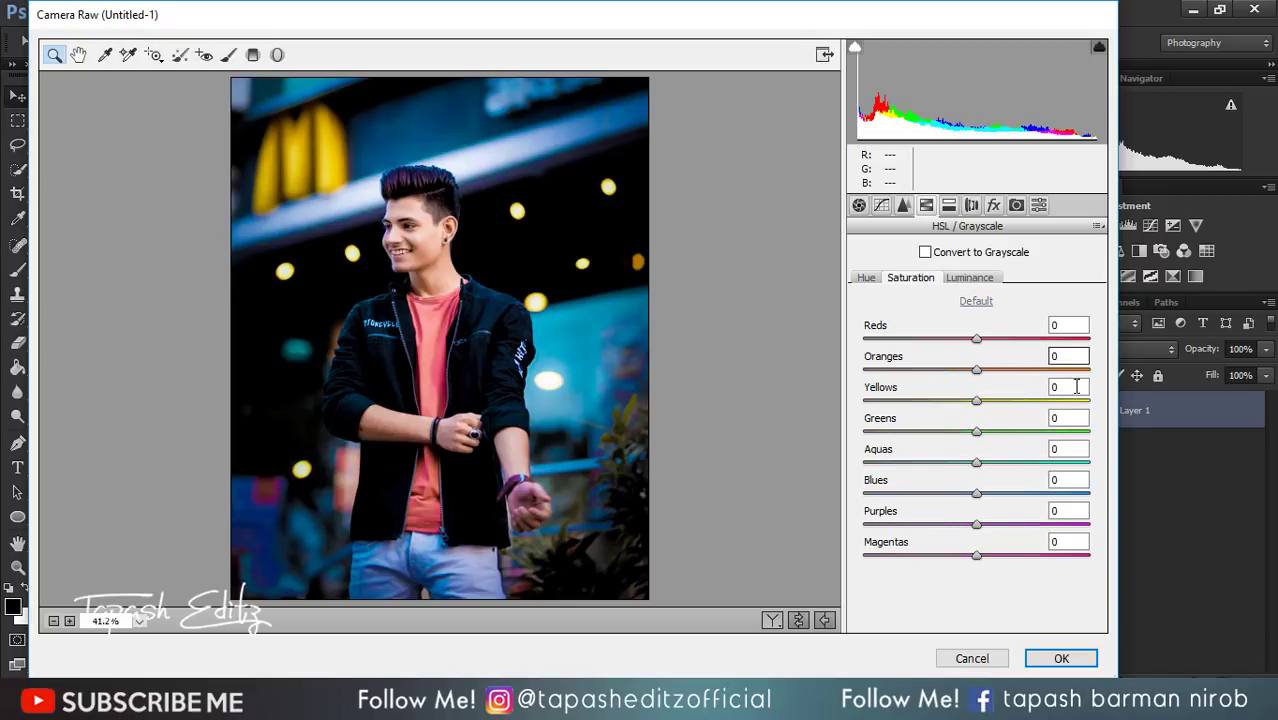
# - Set HSL saturation to Reds +100 and Yellows -10
pyautogui.click(1068, 325)
pyautogui.write('10')
pyautogui.write('0')
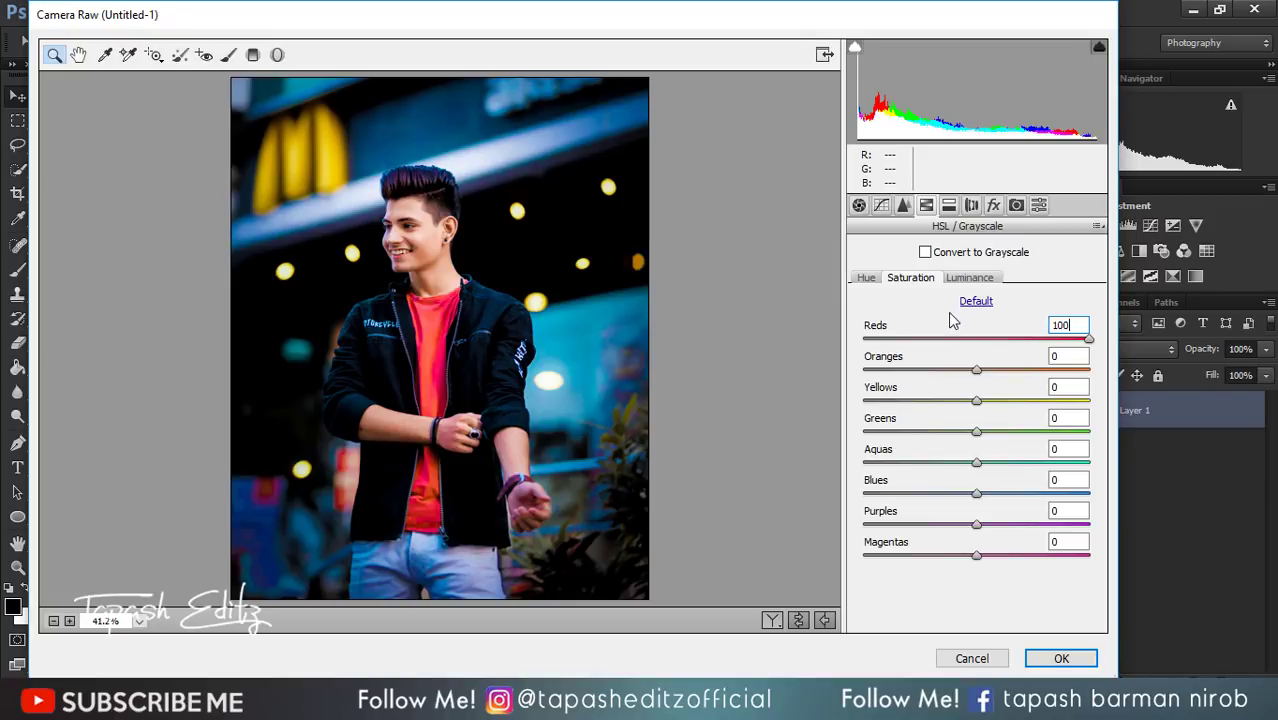
pyautogui.click(1064, 390)
pyautogui.write('-')
pyautogui.write('1')
pyautogui.write('0')
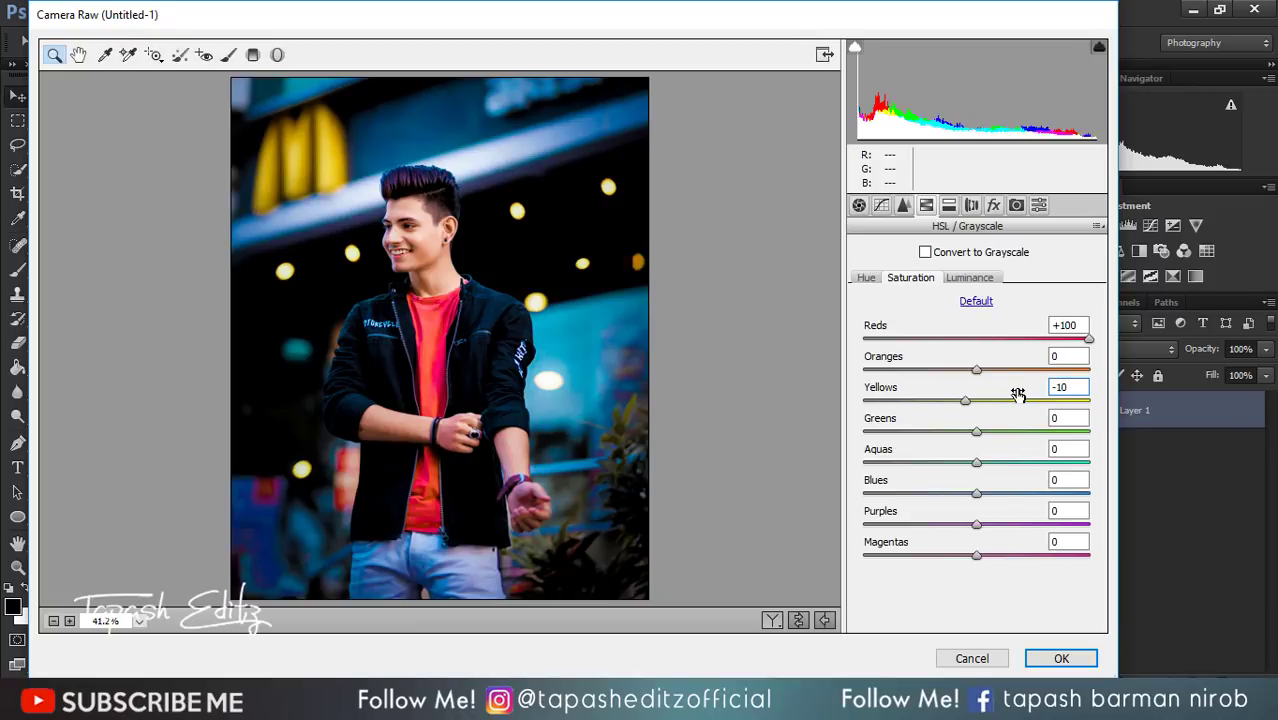
# - Raise the Oranges luminance to +22
pyautogui.click(967, 282)
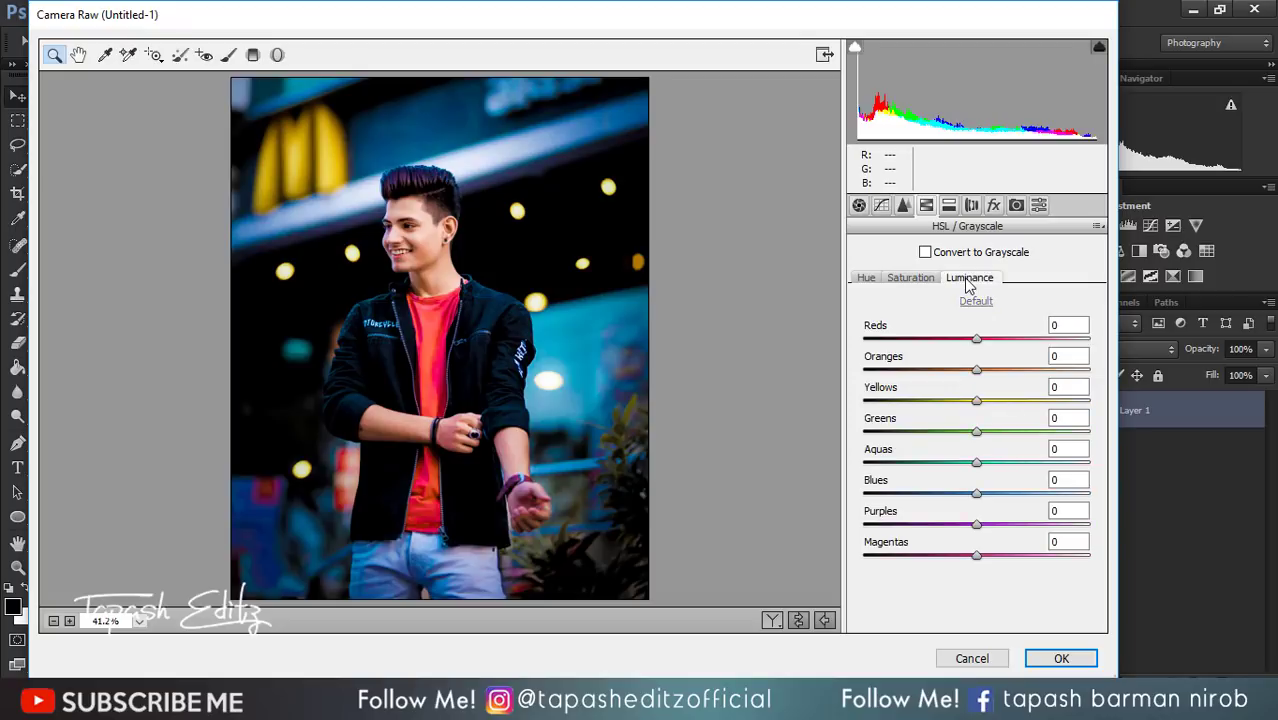
pyautogui.click(1068, 357)
pyautogui.write('22')
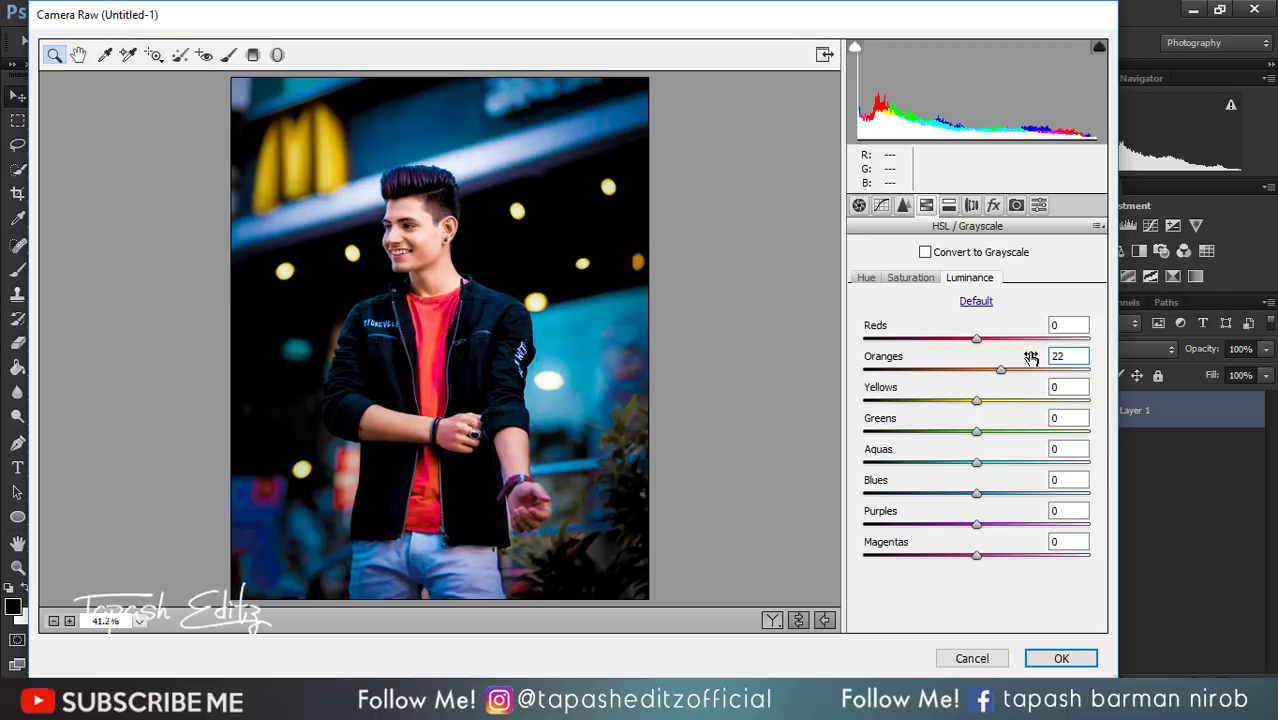
# - Calibrate Red Primary Hue +10, Saturation -90, Green Primary Hue -47 and Blue Primary Hue -100
pyautogui.click(1016, 205)
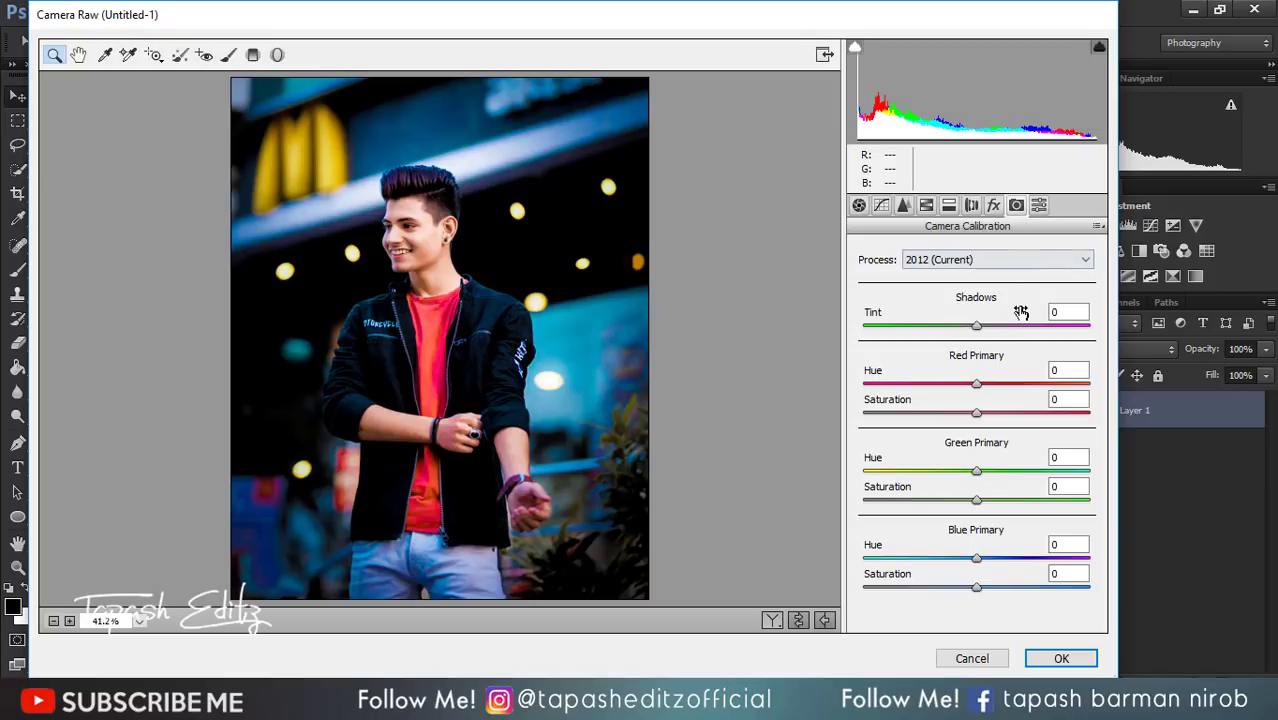
pyautogui.click(1062, 371)
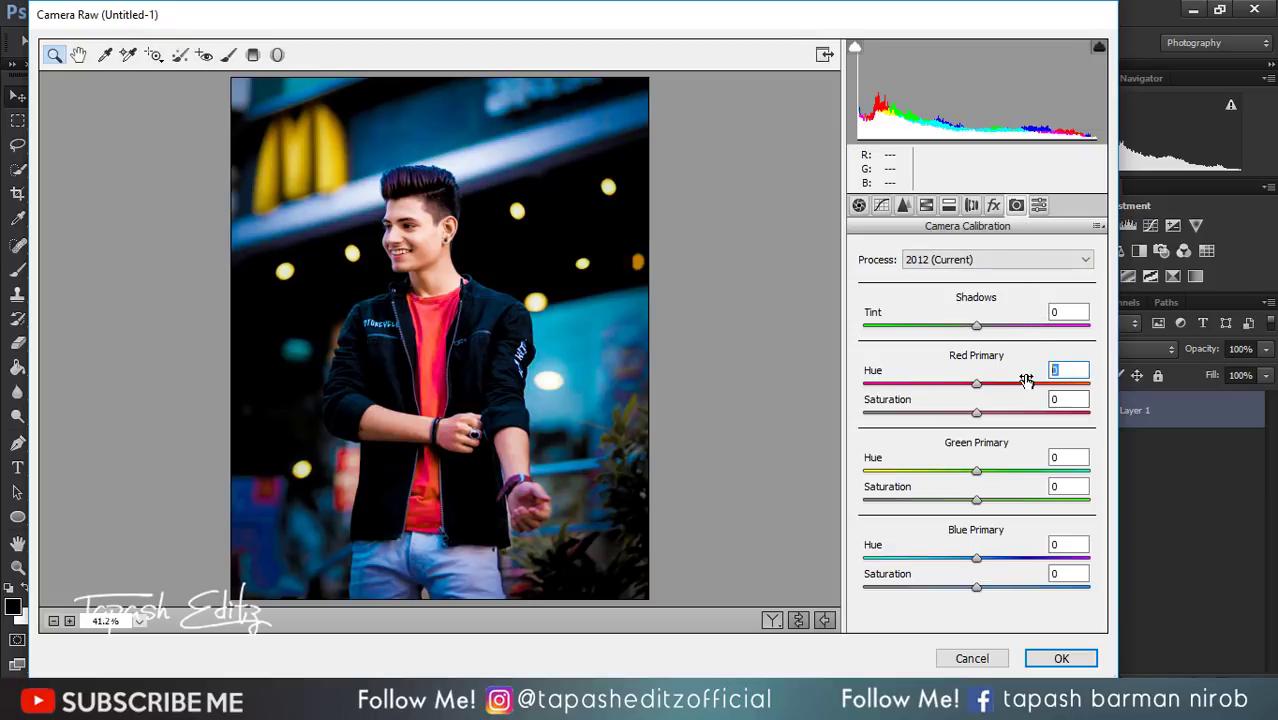
pyautogui.write('10')
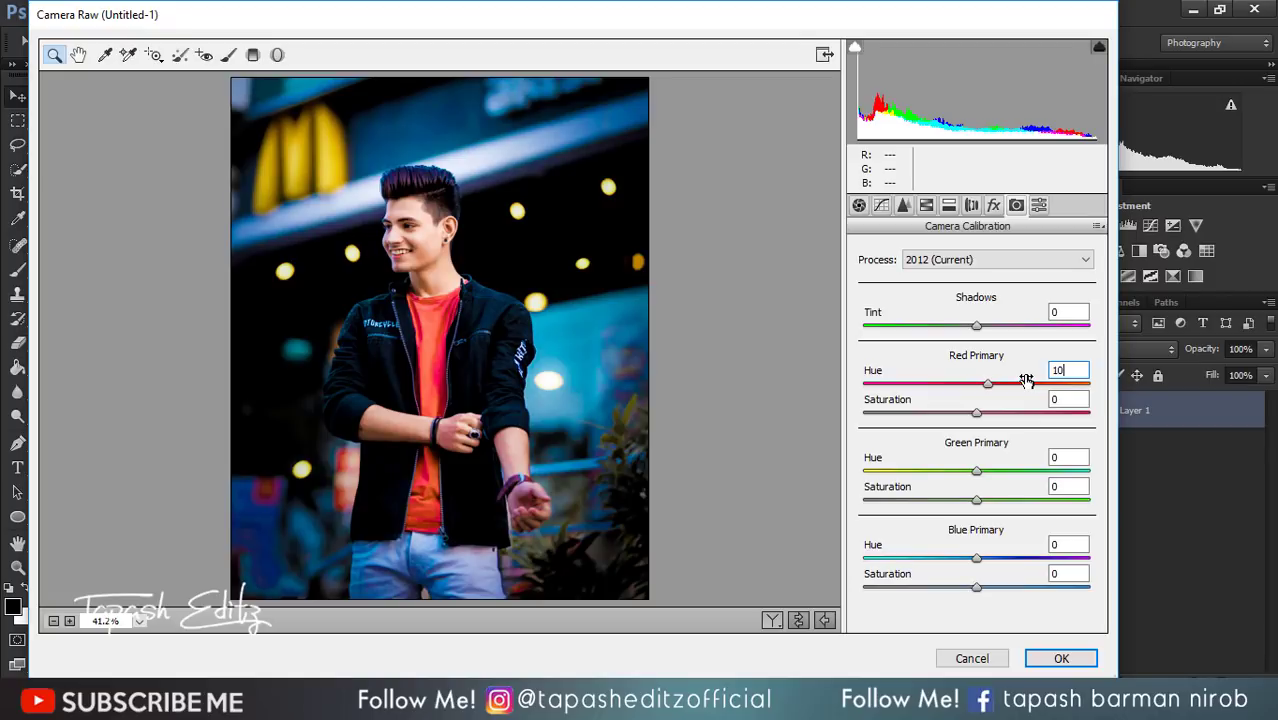
pyautogui.press('Tab')
pyautogui.write('-9')
pyautogui.write('0')
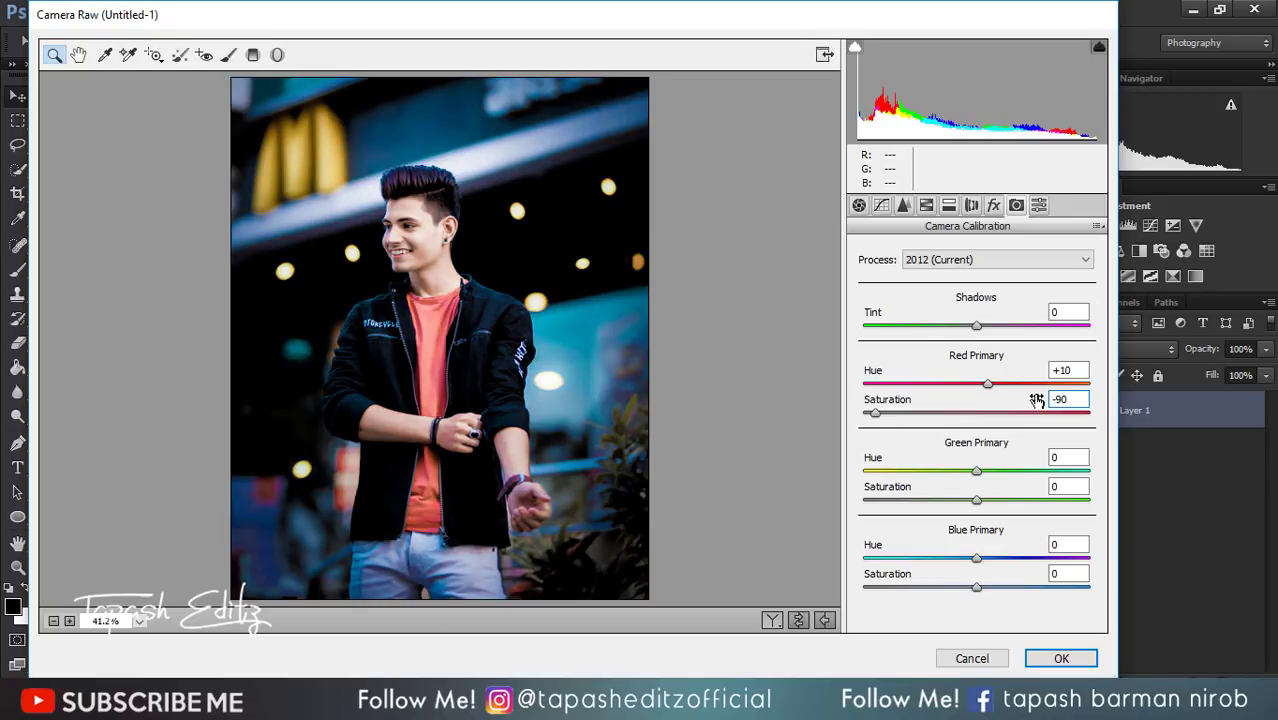
pyautogui.press('Tab')
pyautogui.write('-4')
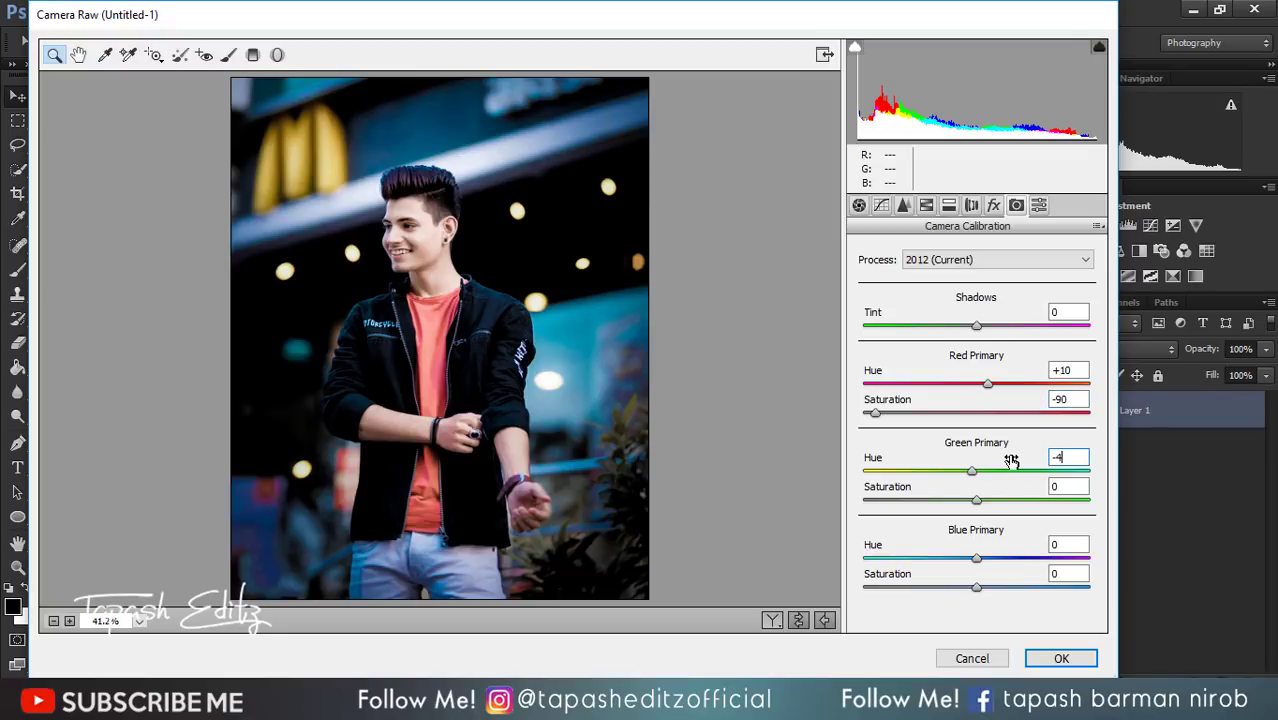
pyautogui.write('7')
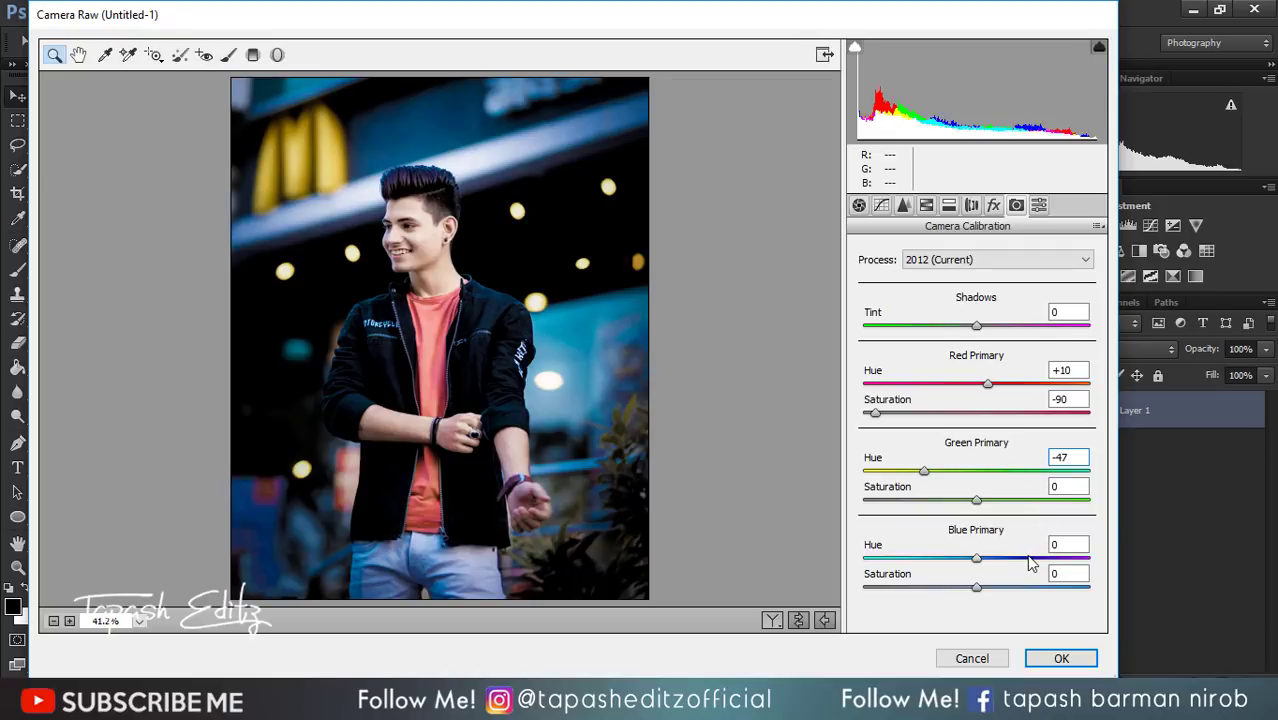
pyautogui.moveTo(976, 558); pyautogui.dragTo(826, 541)
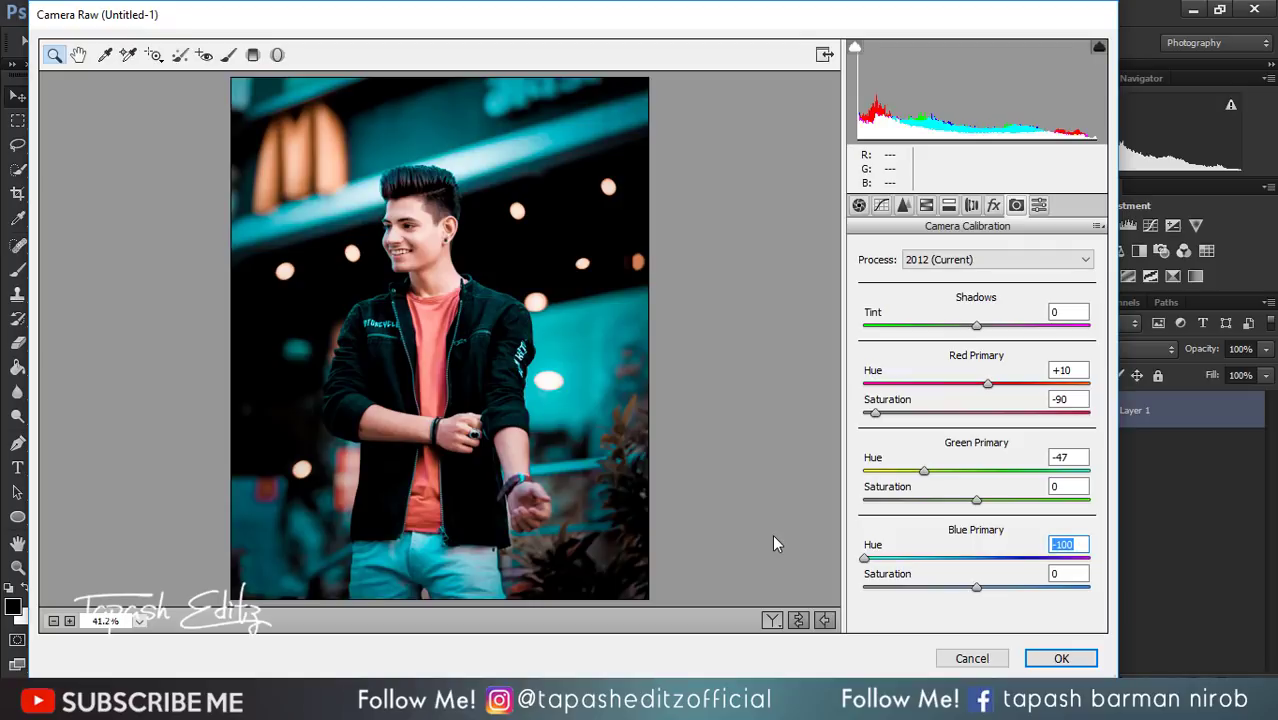
pyautogui.click(882, 207)
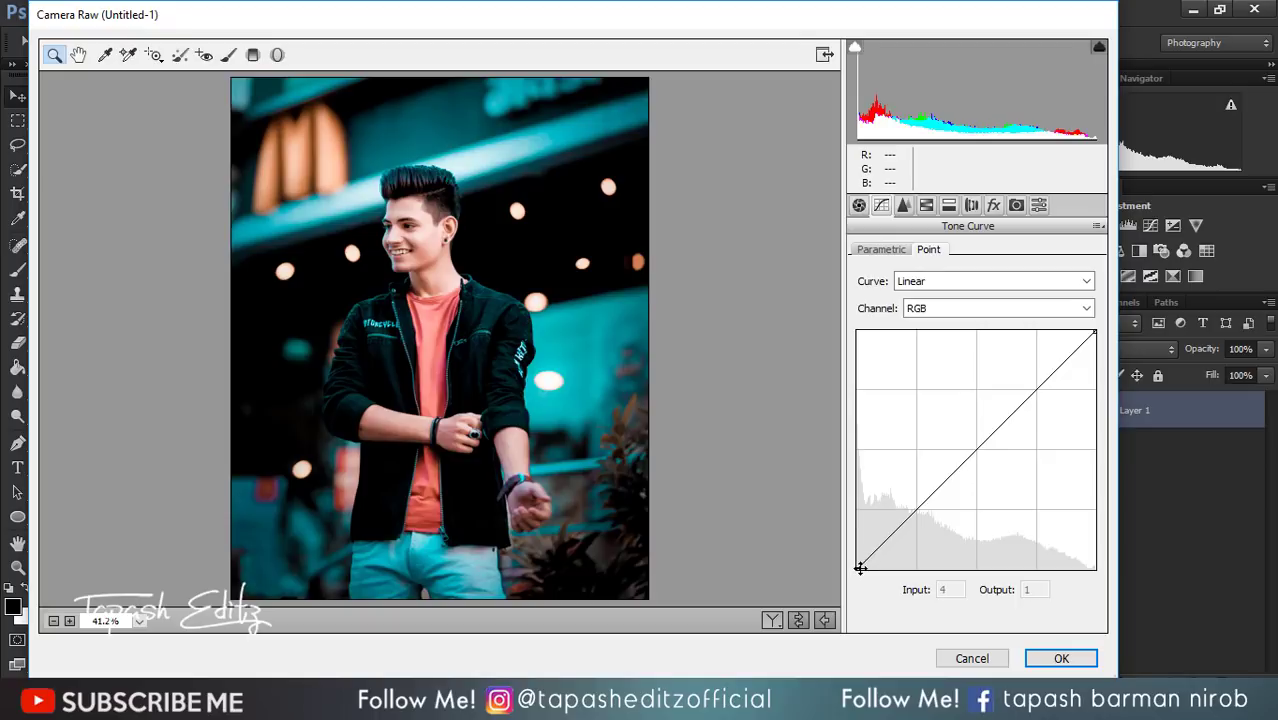
# - Lift the tone curve's black point to Input 6, Output 45 for faded blacks
pyautogui.moveTo(860, 568); pyautogui.dragTo(862, 526)
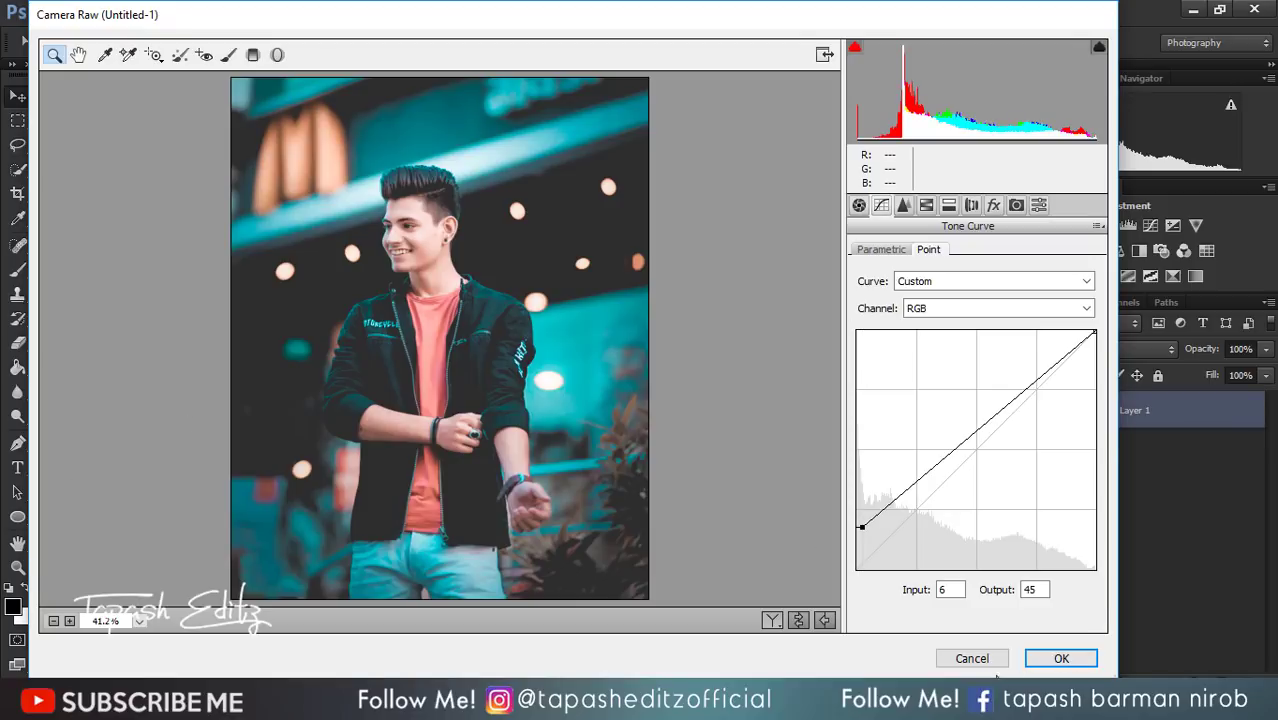
pyautogui.click(903, 205)
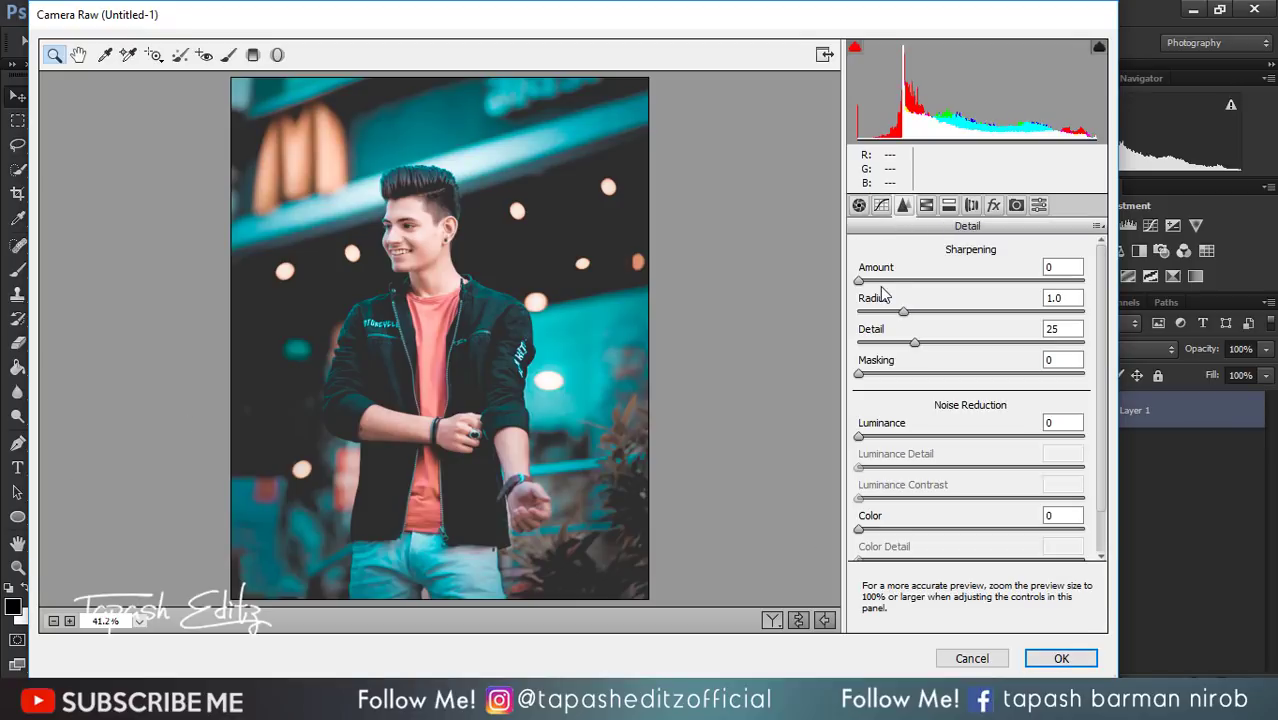
# - Apply Sharpening Amount 70 and Luminance noise reduction 21, compare Before/After, and commit the grade
pyautogui.moveTo(884, 281); pyautogui.dragTo(966, 281)
pyautogui.moveTo(893, 440); pyautogui.dragTo(907, 438)
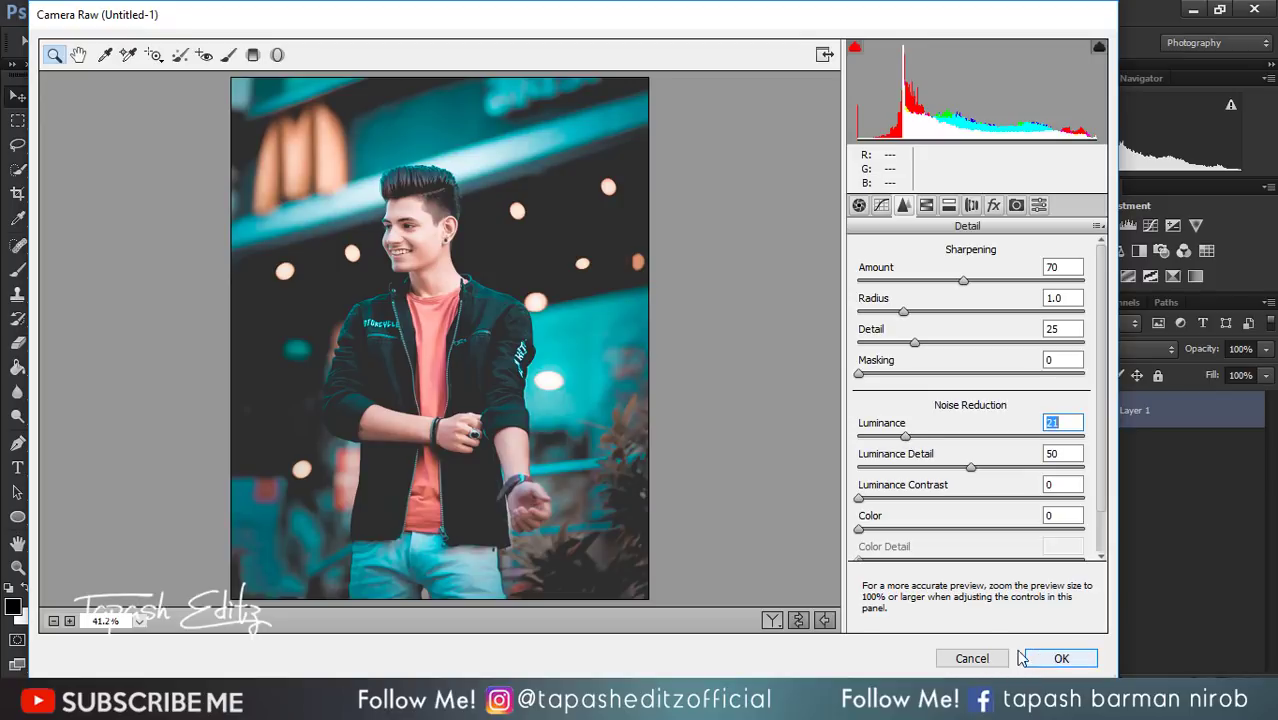
pyautogui.click(778, 621)
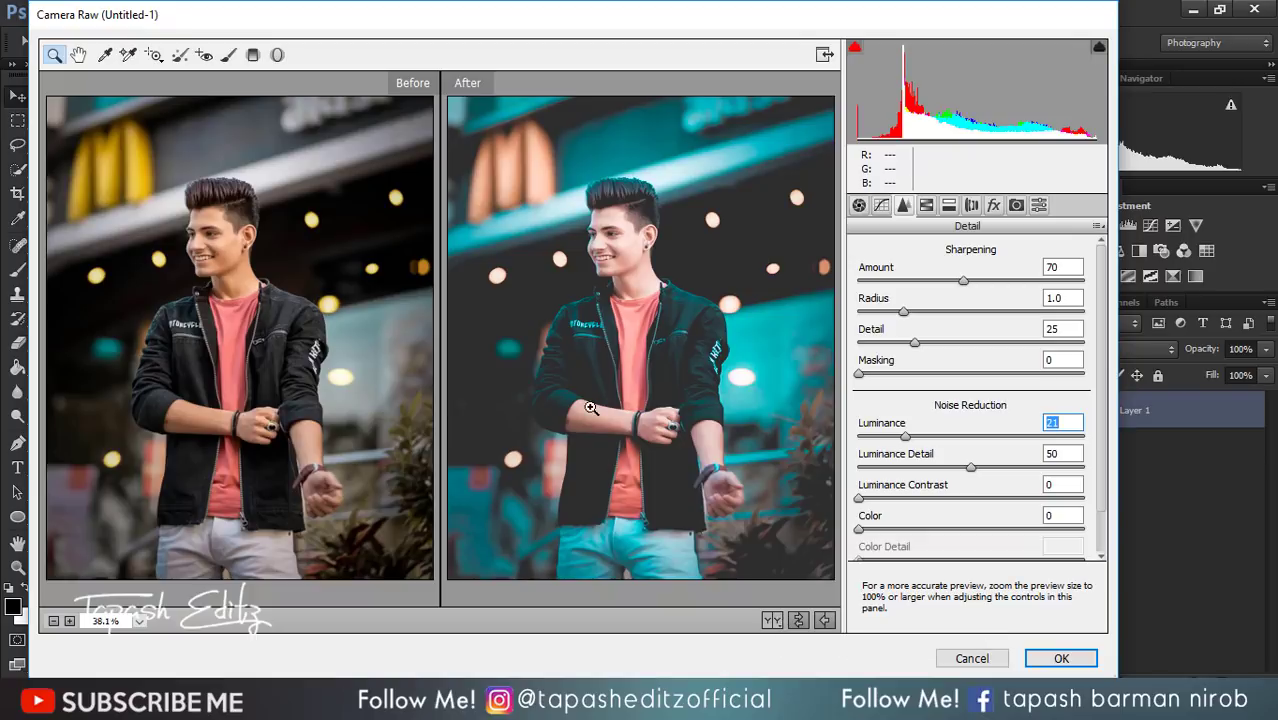
pyautogui.click(1062, 658)
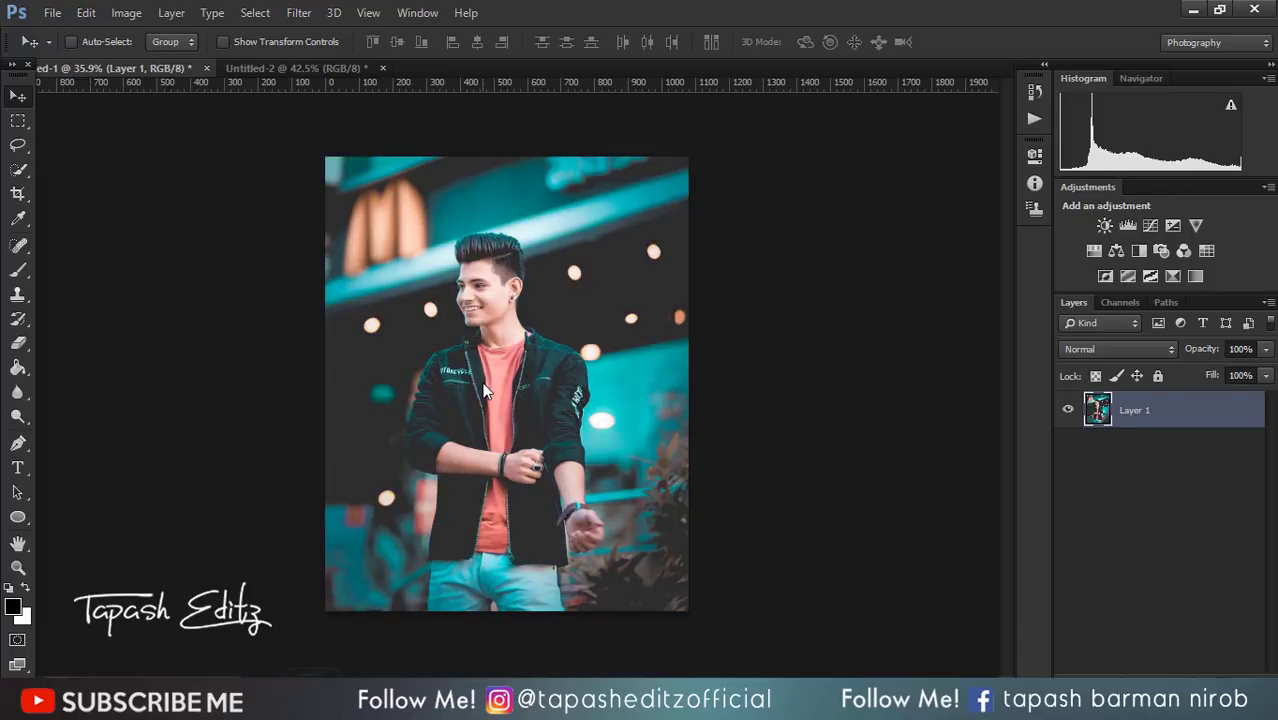
pyautogui.scroll(-1, 503, 362)
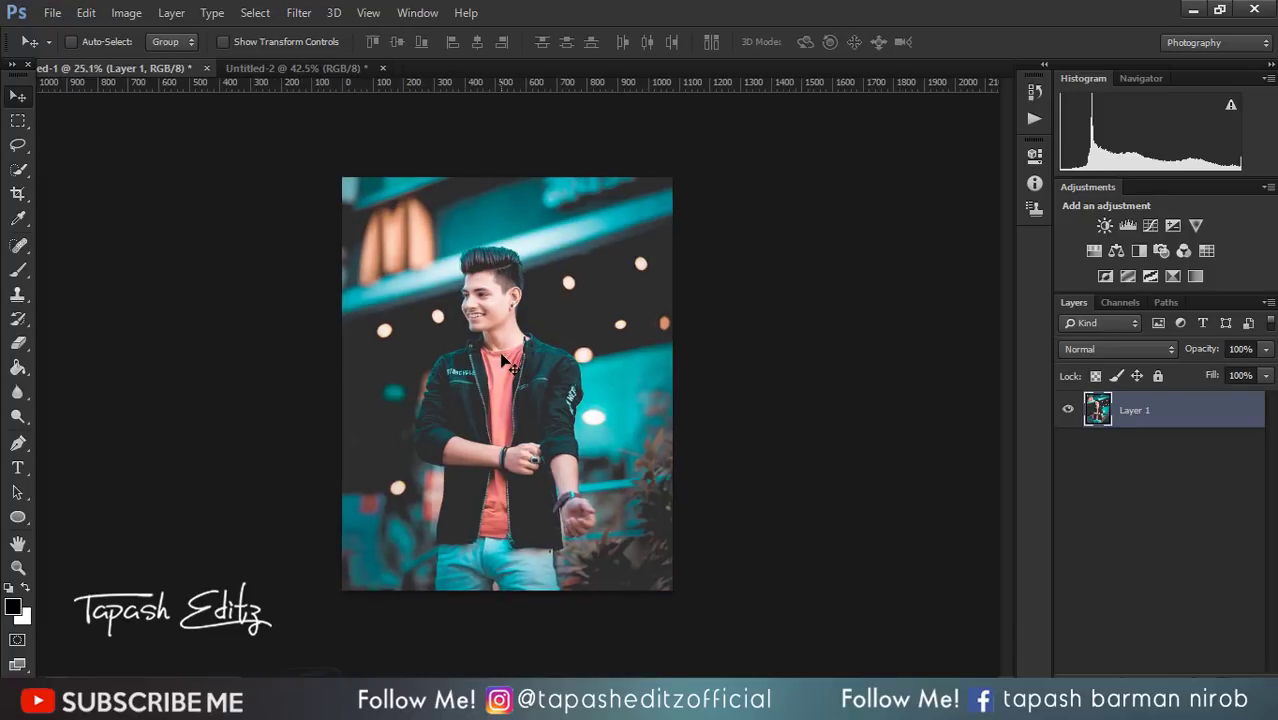
pyautogui.scroll(-1, 503, 362)
pyautogui.scroll(-1, 503, 362)
pyautogui.scroll(-1, 503, 362)
pyautogui.scroll(1, 503, 362)
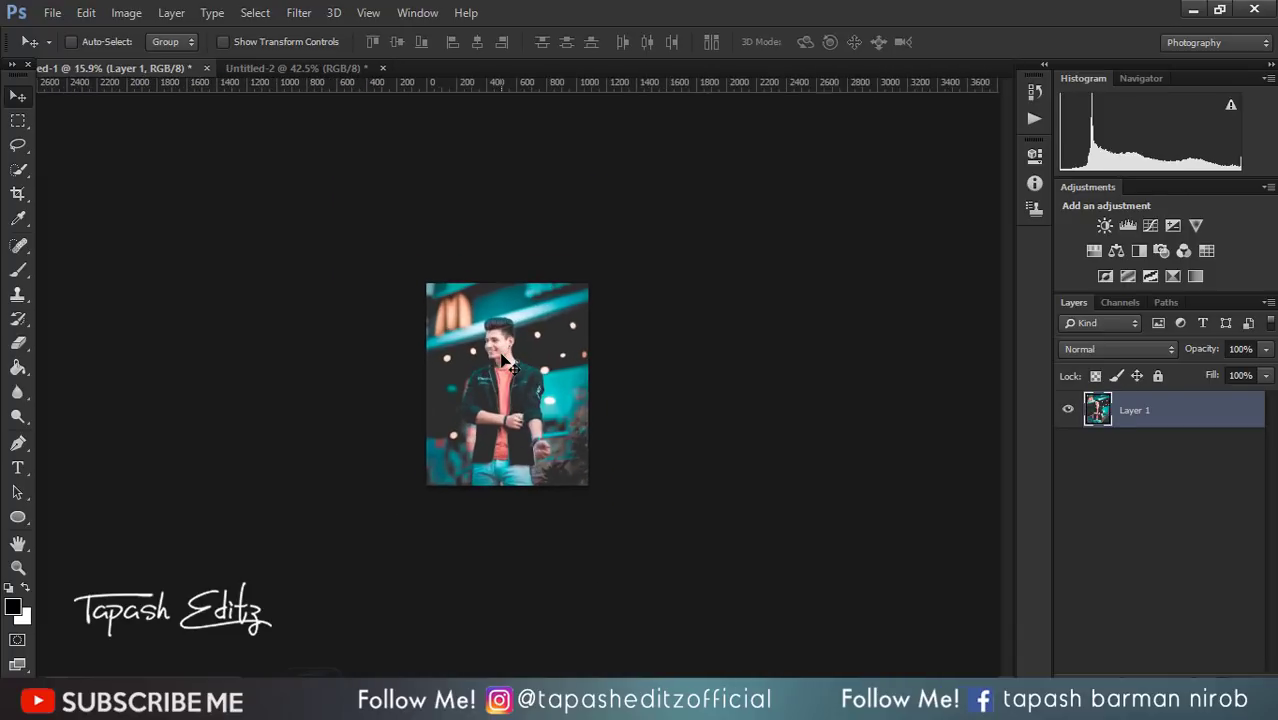
pyautogui.scroll(2, 503, 362)
pyautogui.scroll(1, 503, 362)
pyautogui.scroll(1, 503, 362)
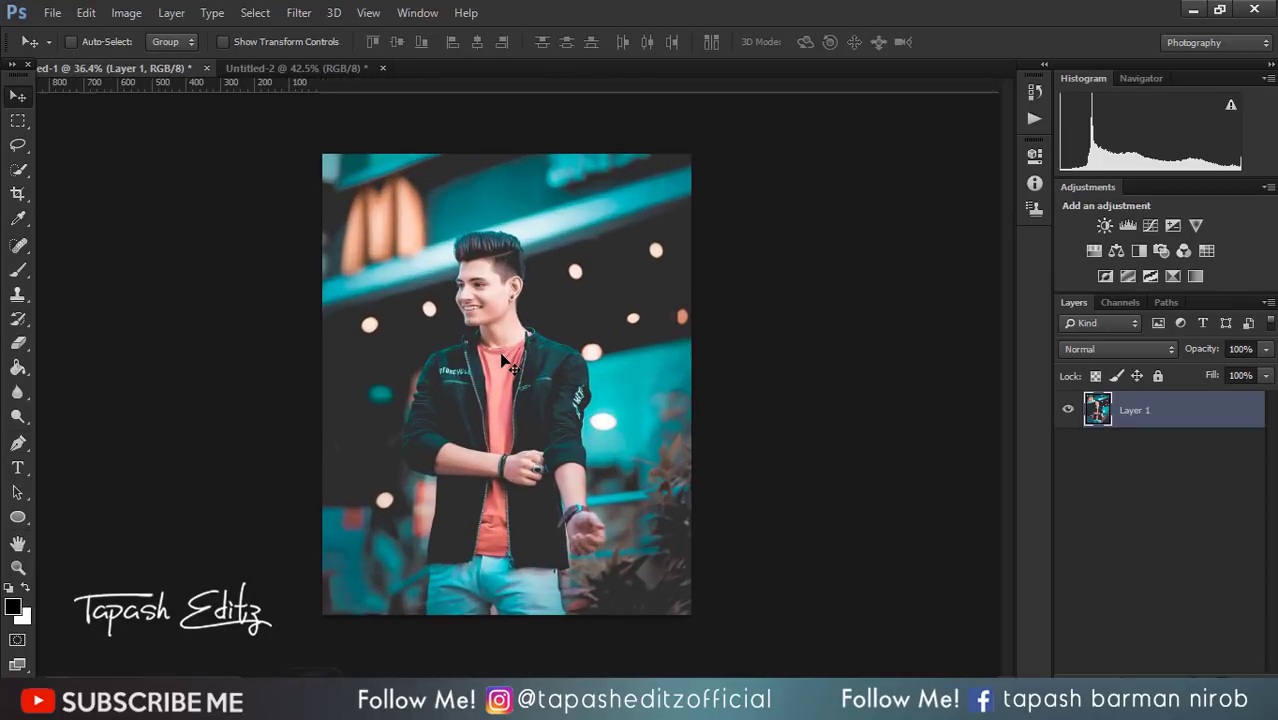